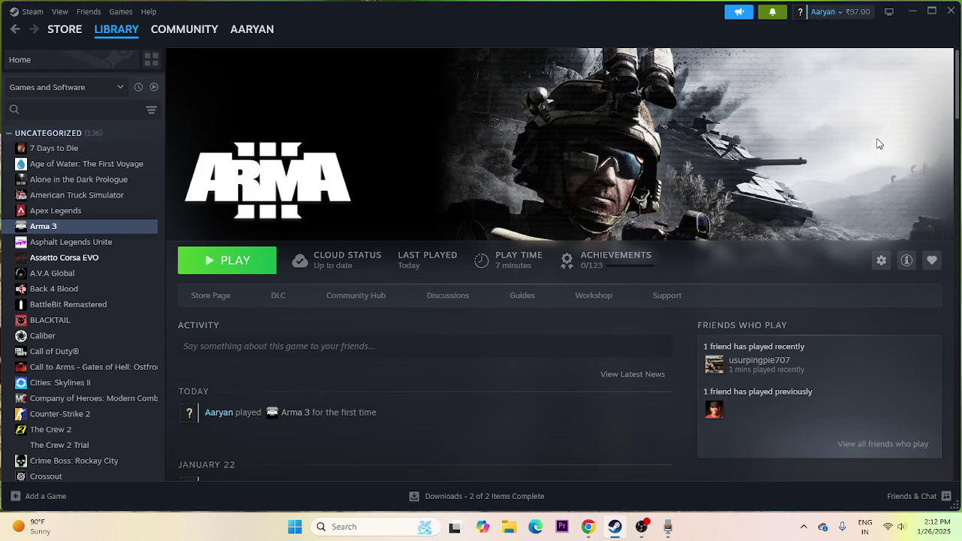
{"action": "left_click", "coordinate": [295, 527]}
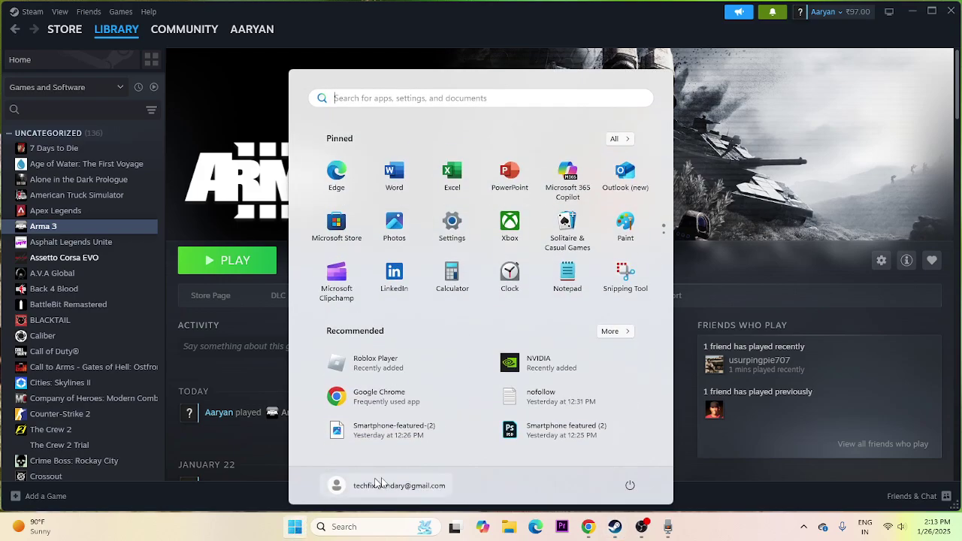
{"action": "left_click", "coordinate": [630, 487]}
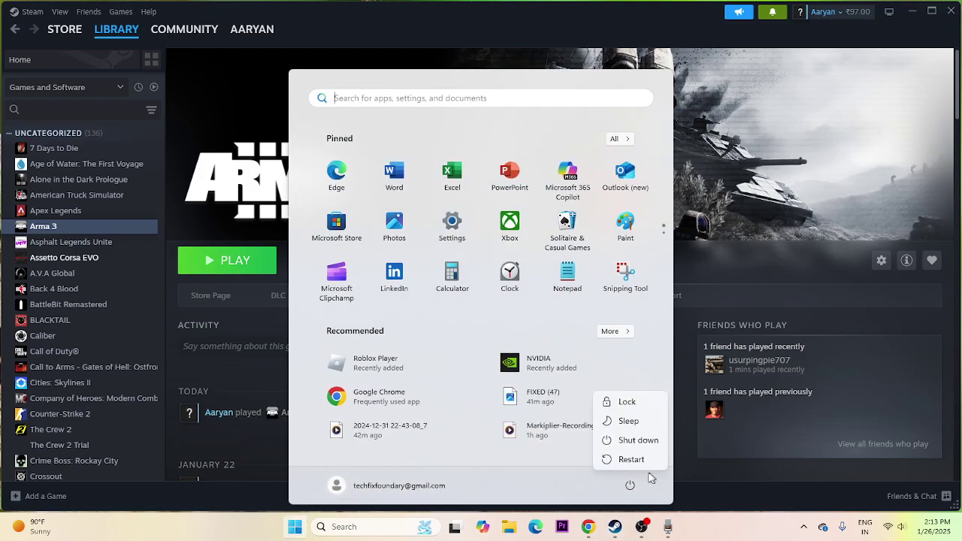
{"action": "left_click", "coordinate": [699, 529]}
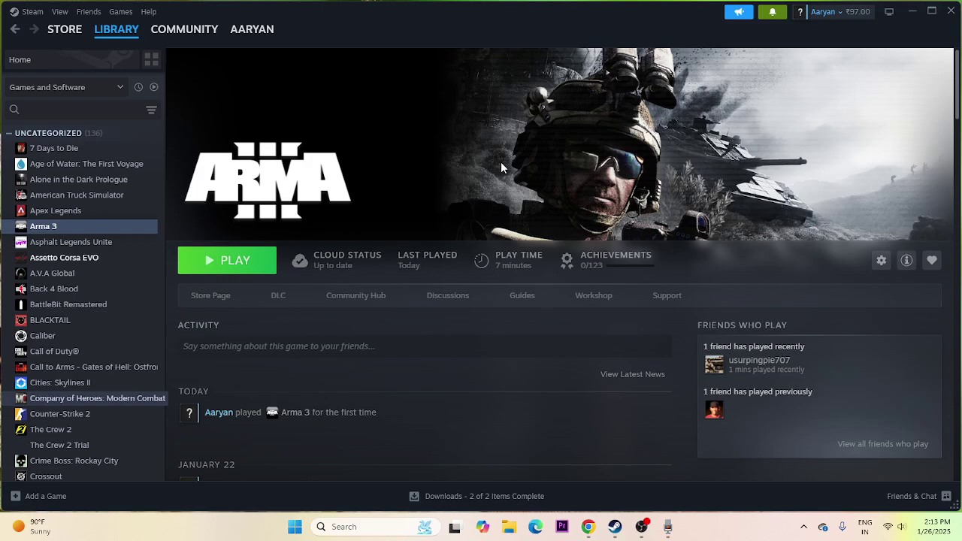
{"action": "left_click", "coordinate": [45, 229]}
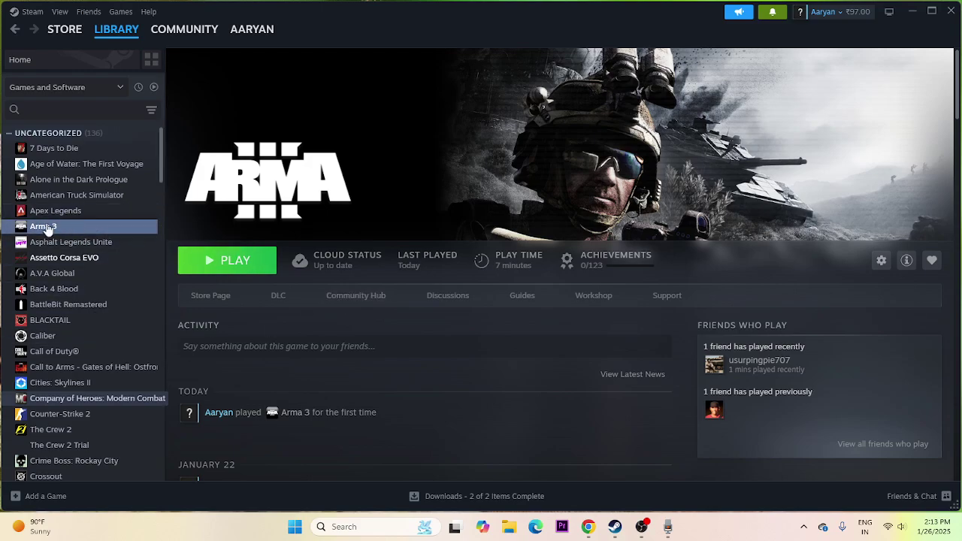
{"action": "right_click", "coordinate": [44, 229]}
{"action": "left_click", "coordinate": [71, 318]}
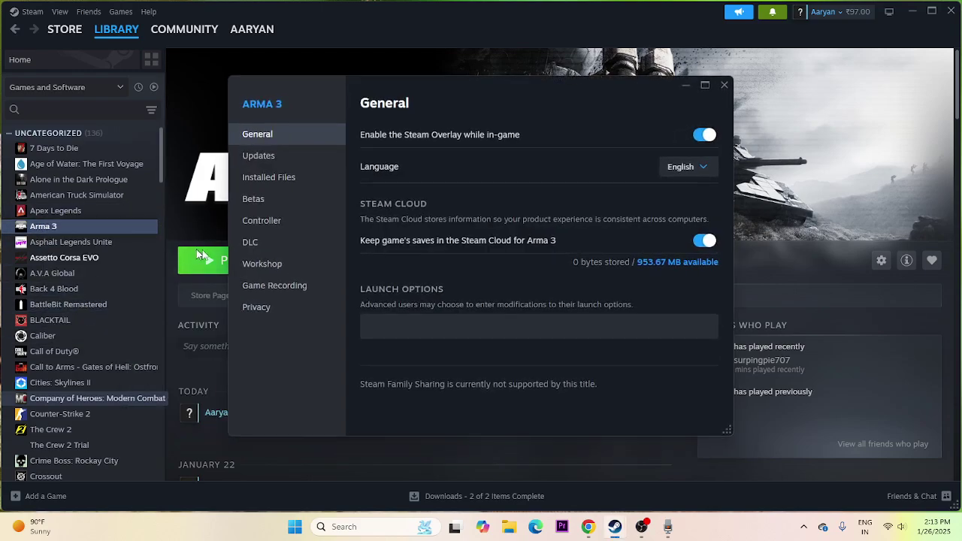
{"action": "left_click", "coordinate": [290, 179]}
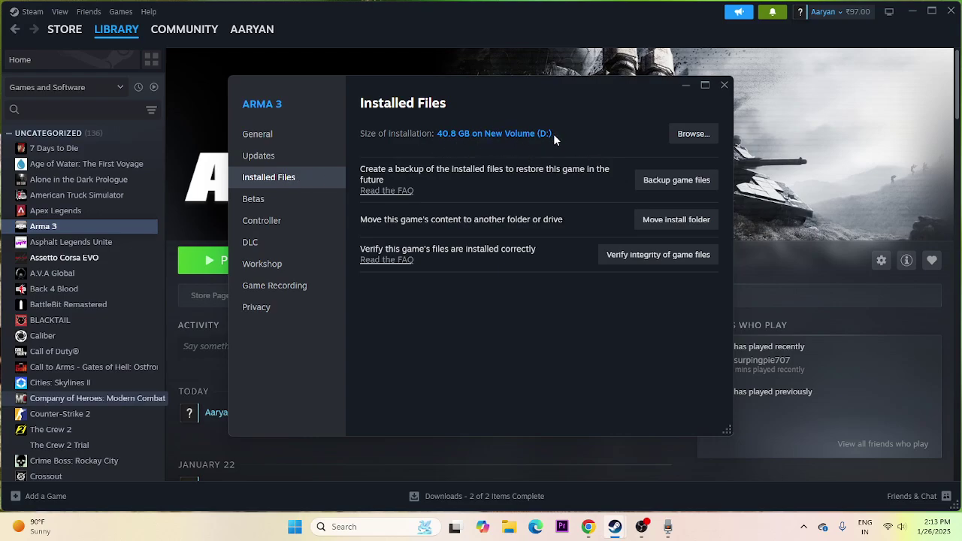
{"action": "left_click", "coordinate": [724, 85]}
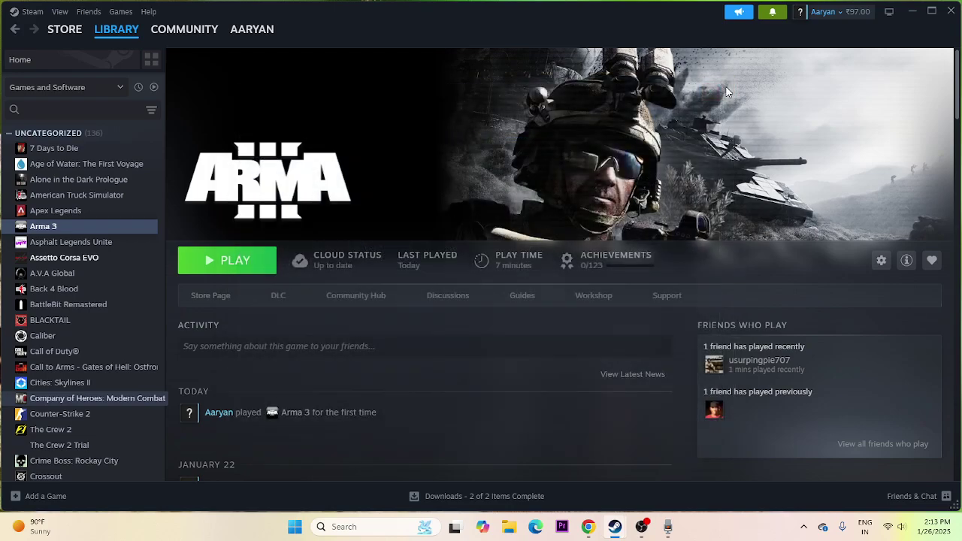
Close Steam and open the New Volume (D:) drive in File Explorer.
{"action": "left_click", "coordinate": [951, 11]}
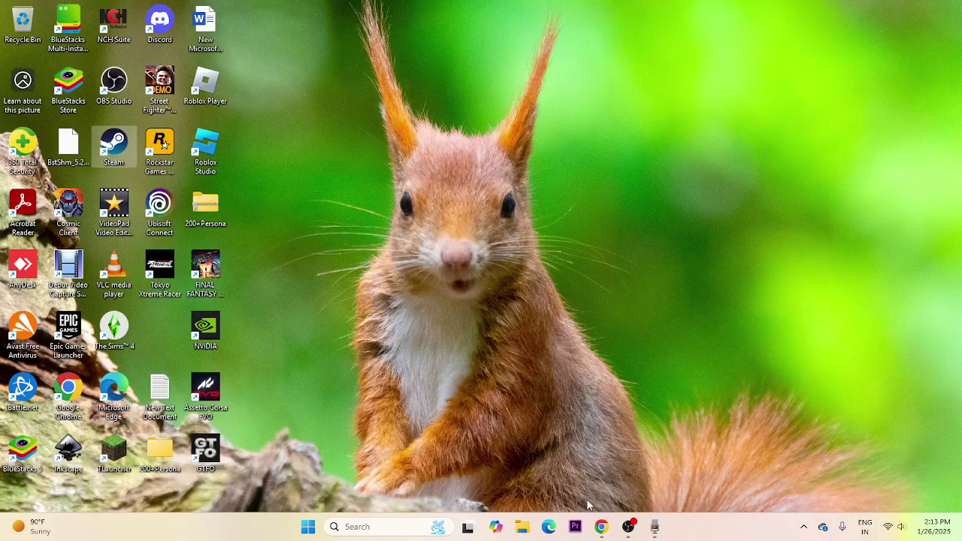
{"action": "left_click", "coordinate": [520, 528]}
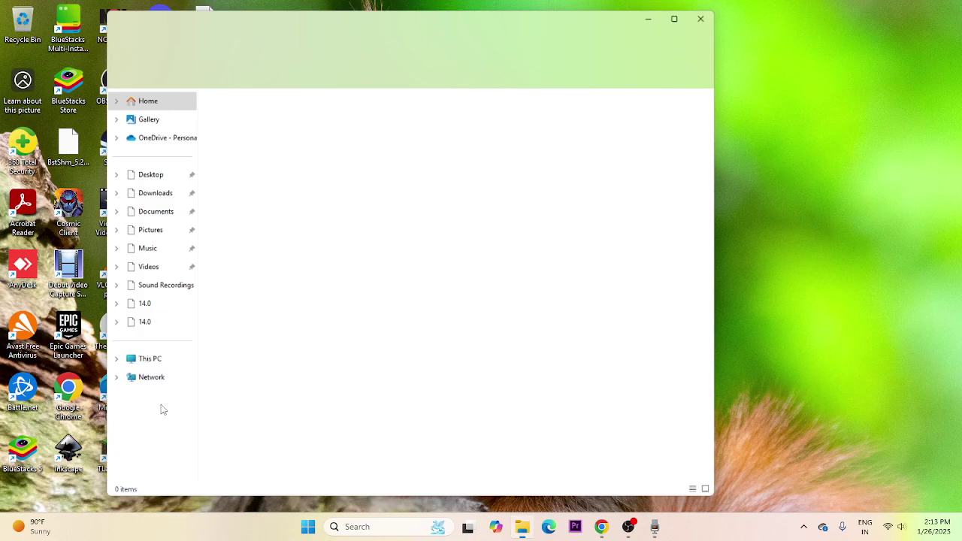
{"action": "left_click", "coordinate": [137, 364]}
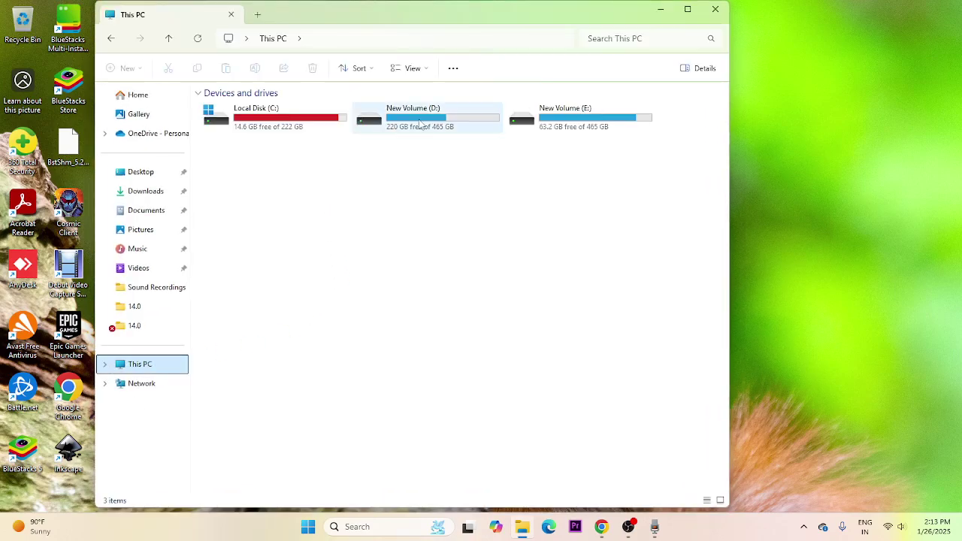
{"action": "double_click", "coordinate": [418, 122]}
Browse SteamLibrary > steamapps > common > Arma 3 and select the arma3 application.
{"action": "left_click", "coordinate": [235, 164]}
{"action": "double_click", "coordinate": [236, 165]}
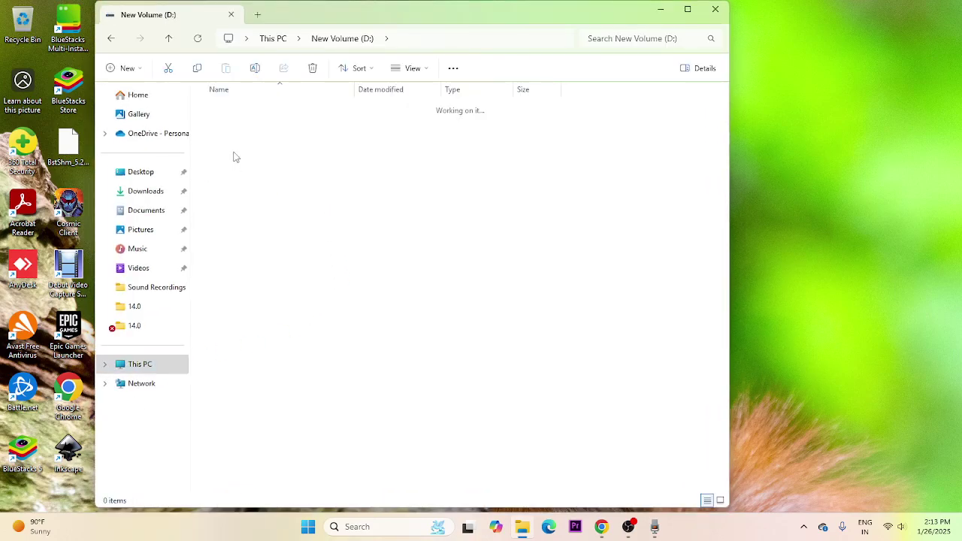
{"action": "left_click", "coordinate": [234, 109]}
{"action": "double_click", "coordinate": [233, 109]}
{"action": "left_click", "coordinate": [229, 111]}
{"action": "double_click", "coordinate": [229, 111]}
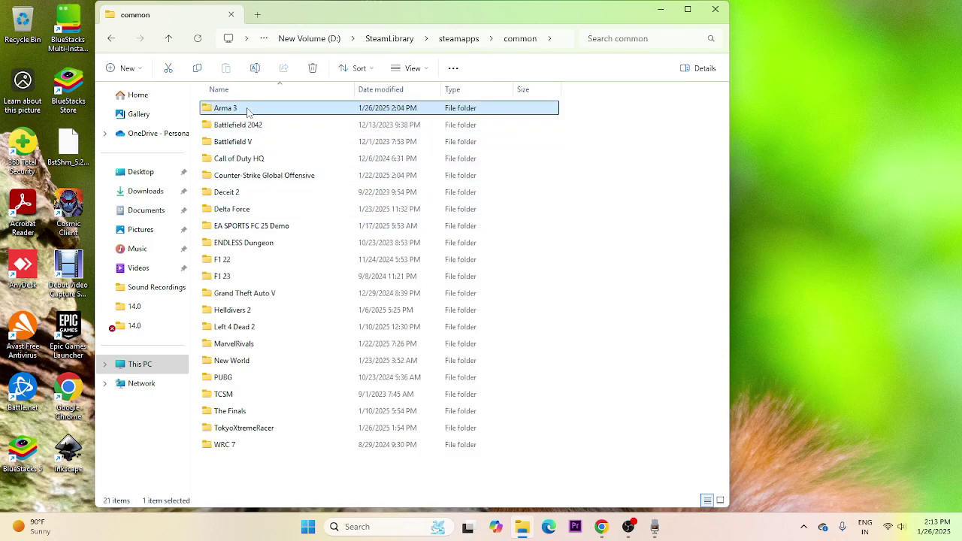
{"action": "double_click", "coordinate": [248, 112]}
{"action": "scroll", "coordinate": [298, 234], "scroll_direction": "down", "scroll_amount": 2}
{"action": "scroll", "coordinate": [298, 233], "scroll_direction": "down", "scroll_amount": 2}
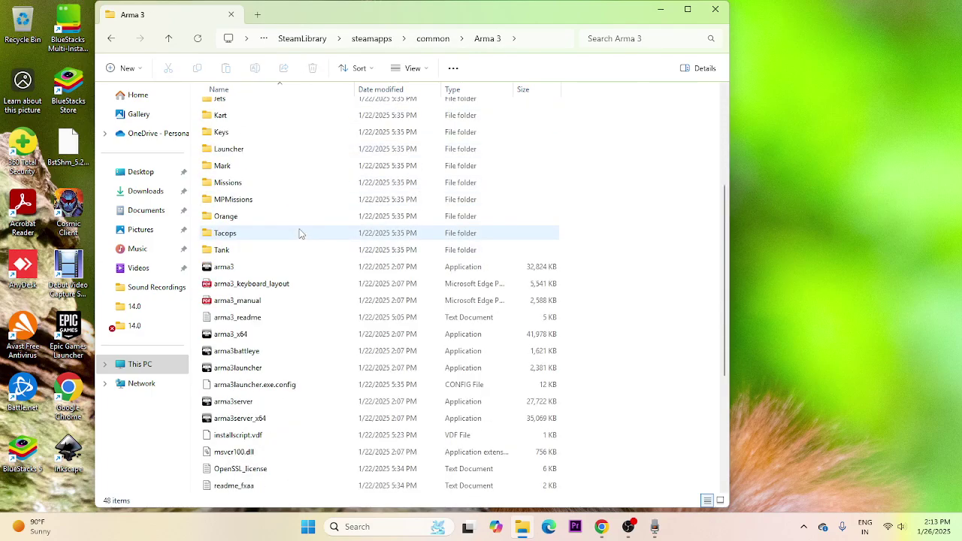
{"action": "scroll", "coordinate": [638, 307], "scroll_direction": "down", "scroll_amount": 1}
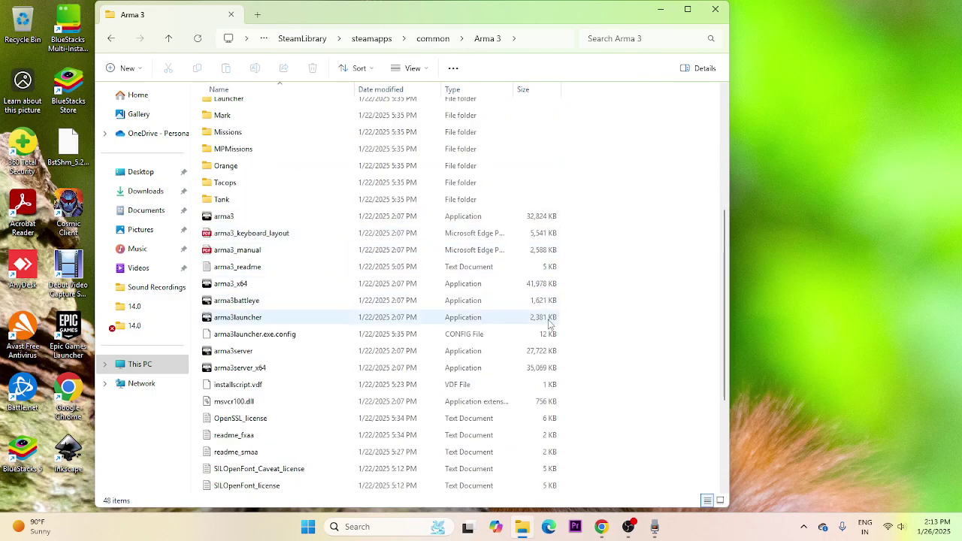
{"action": "left_click", "coordinate": [538, 219]}
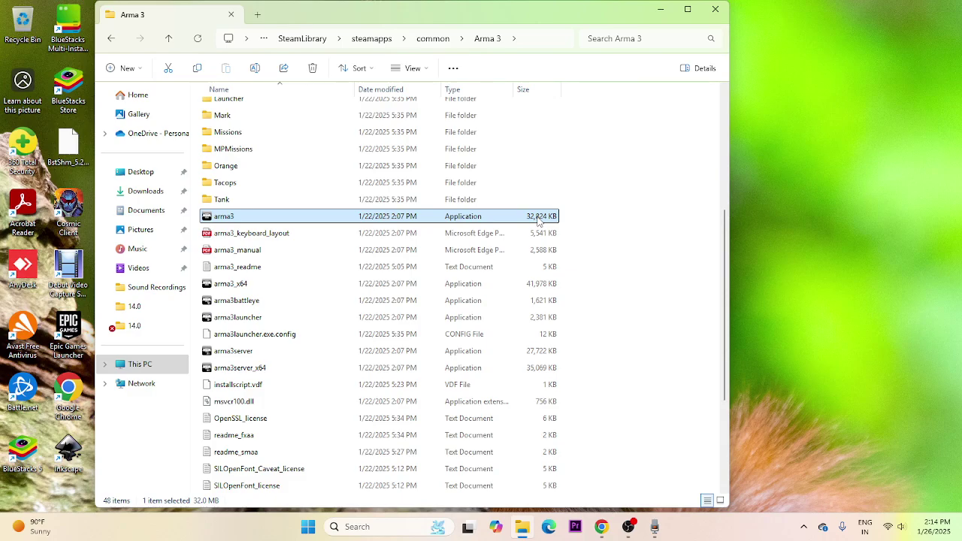
Set arma3 to run in Windows 8 compatibility mode and apply it.
{"action": "right_click", "coordinate": [446, 217]}
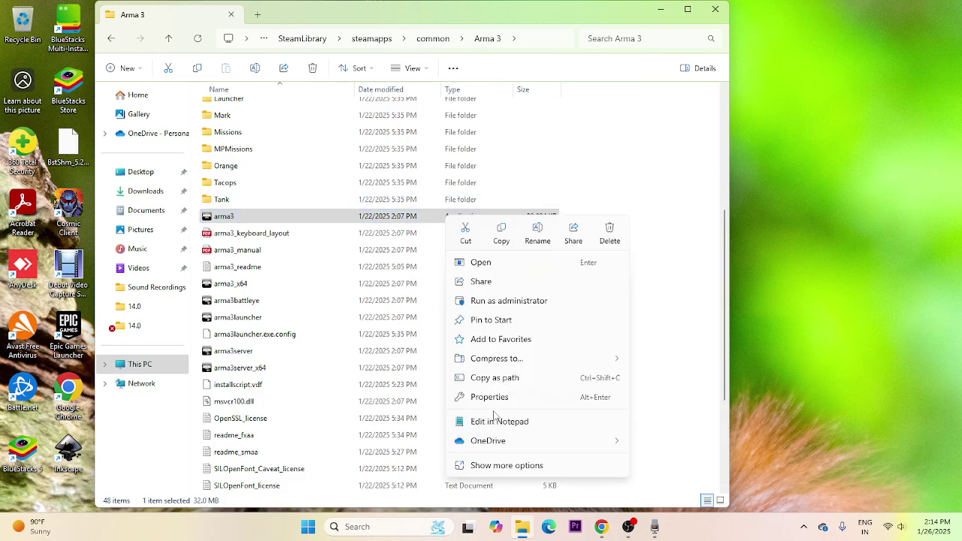
{"action": "left_click", "coordinate": [508, 465]}
{"action": "left_click", "coordinate": [488, 501]}
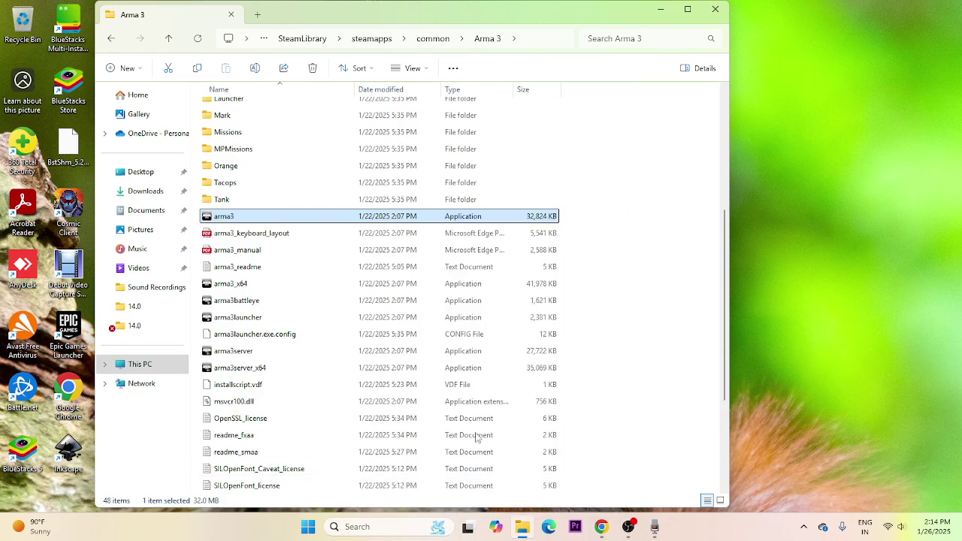
{"action": "left_click", "coordinate": [555, 208]}
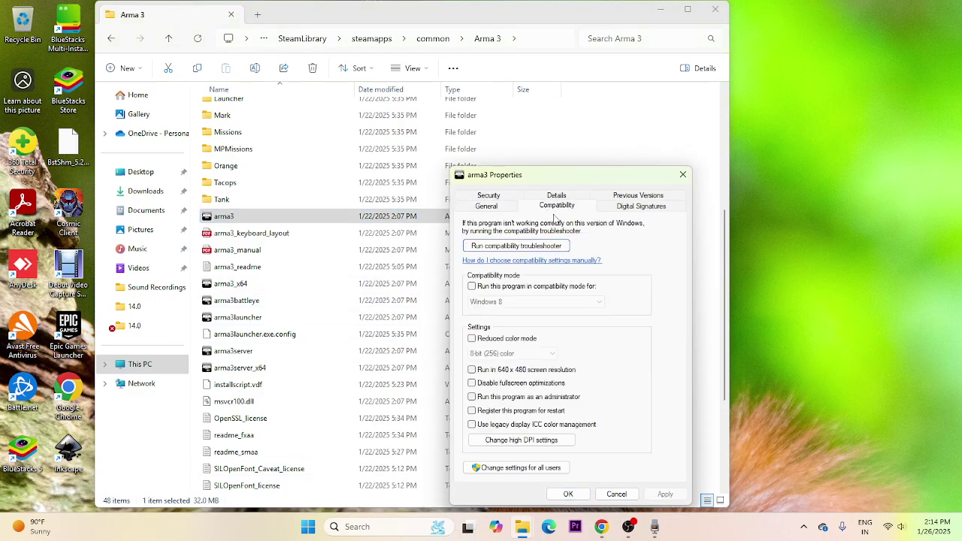
{"action": "left_click", "coordinate": [472, 286]}
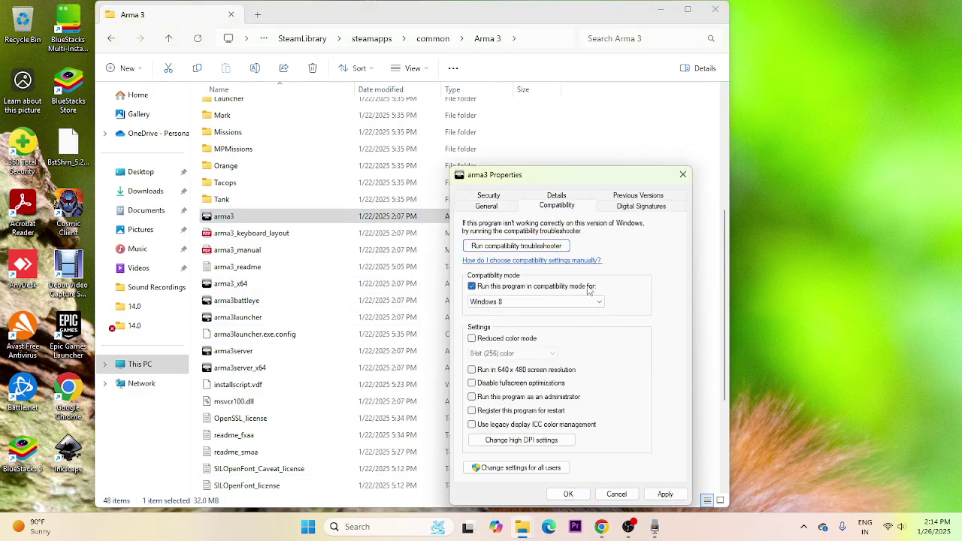
{"action": "left_click", "coordinate": [536, 301]}
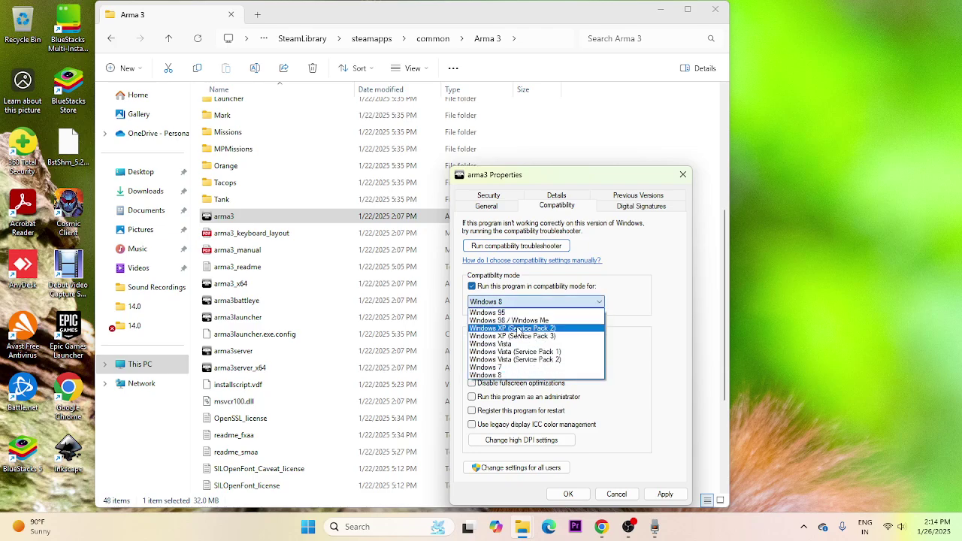
{"action": "left_click", "coordinate": [499, 367]}
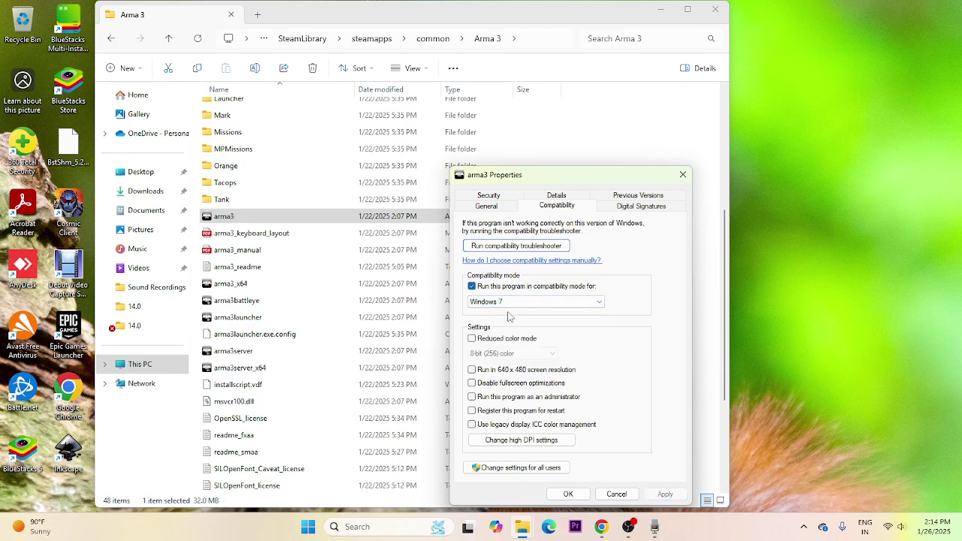
{"action": "left_click", "coordinate": [511, 302]}
{"action": "left_click", "coordinate": [512, 377]}
{"action": "left_click", "coordinate": [665, 494]}
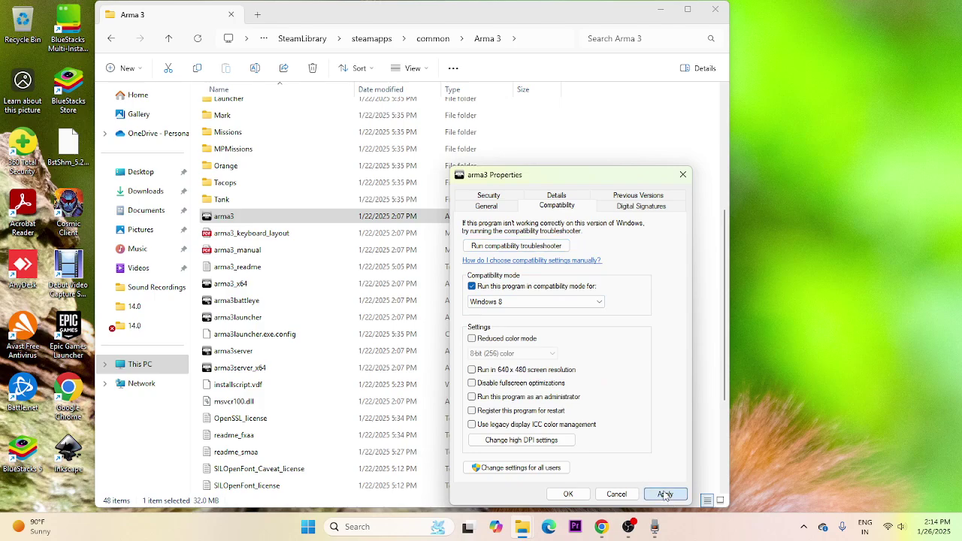
Make arma3 always run as administrator, confirm the properties, and close the folder window.
{"action": "left_click", "coordinate": [472, 398]}
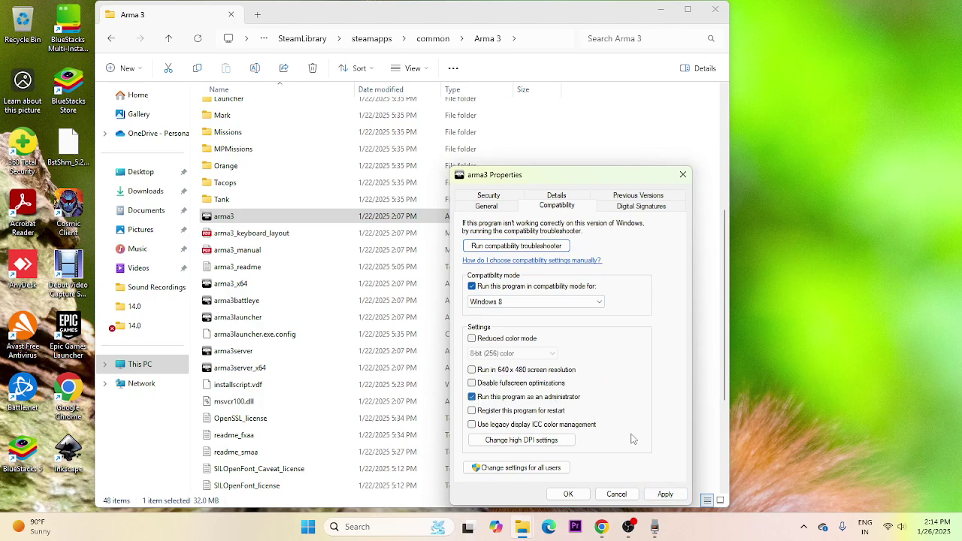
{"action": "left_click", "coordinate": [665, 494]}
{"action": "left_click", "coordinate": [567, 494]}
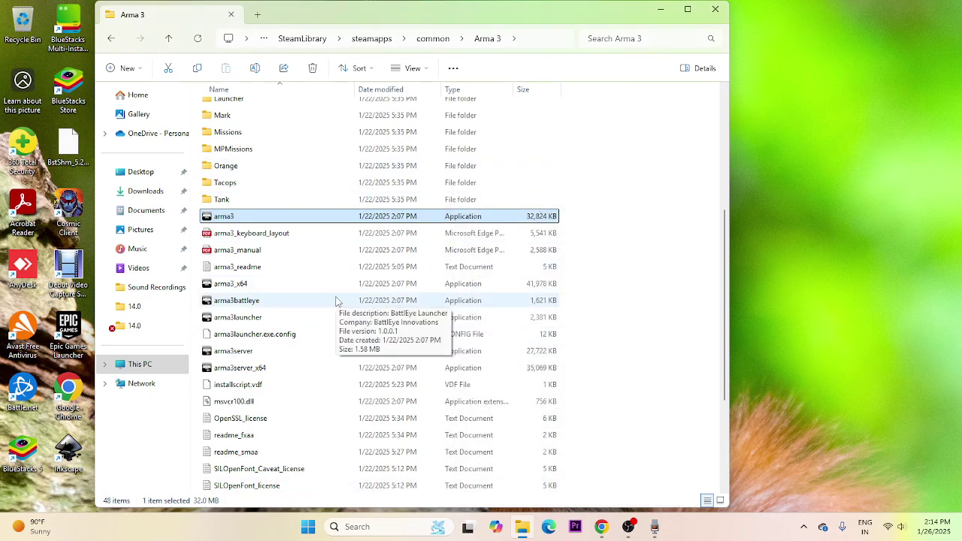
{"action": "left_click", "coordinate": [714, 10]}
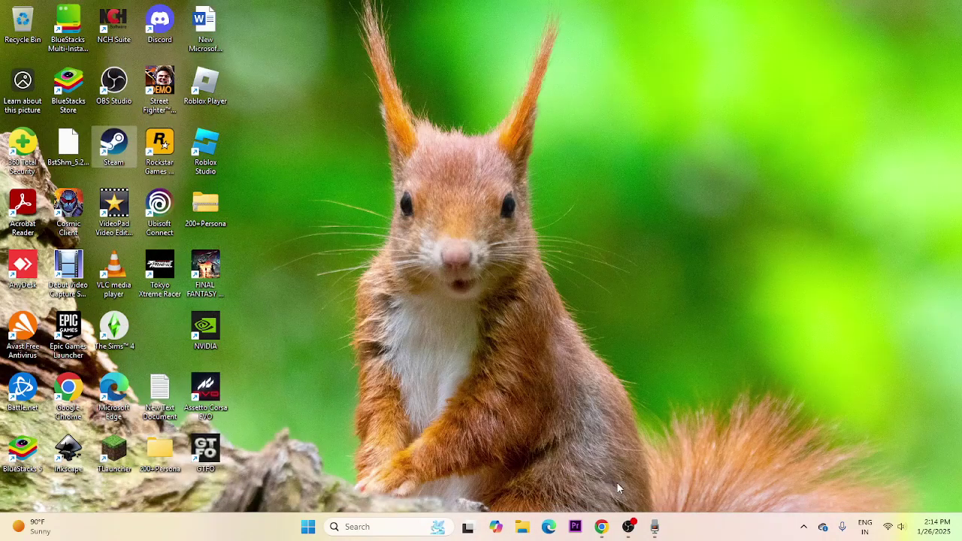
Relaunch Steam, check Documents > My Games in File Explorer, then close the window.
{"action": "double_click", "coordinate": [117, 154]}
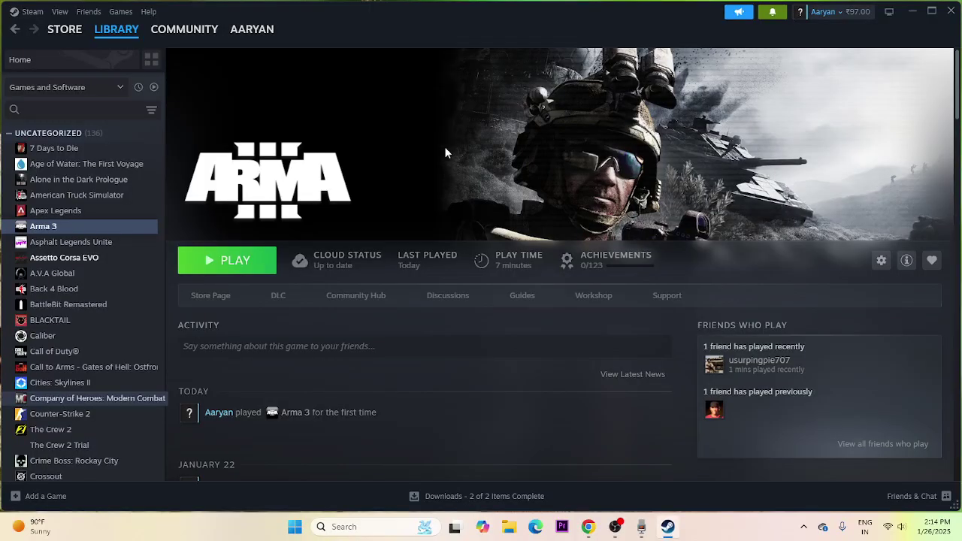
{"action": "left_click", "coordinate": [508, 527]}
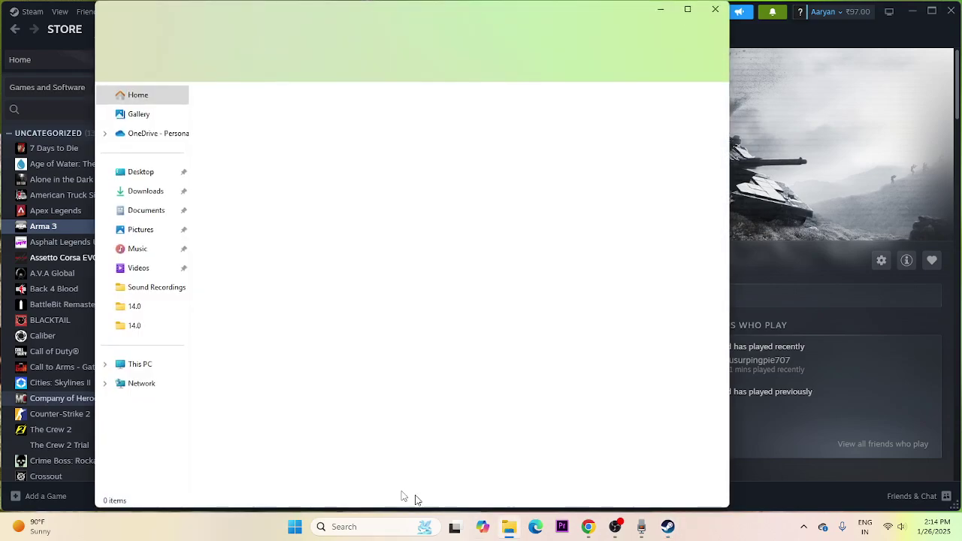
{"action": "left_click", "coordinate": [149, 214]}
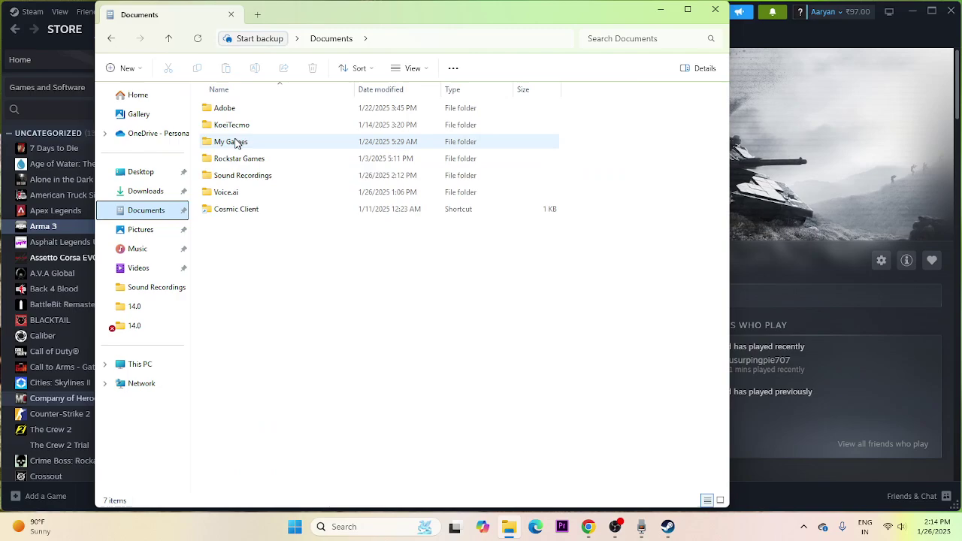
{"action": "double_click", "coordinate": [235, 143]}
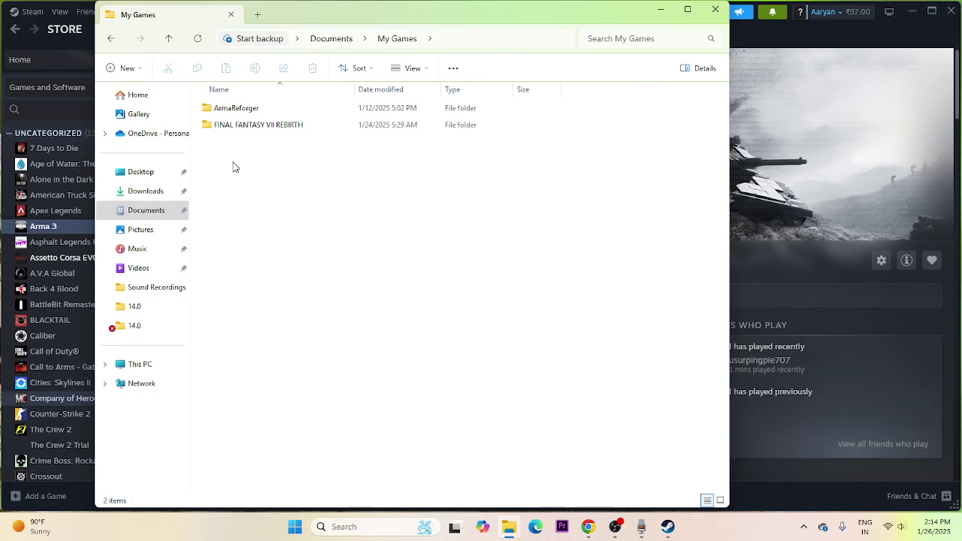
{"action": "left_click", "coordinate": [715, 9]}
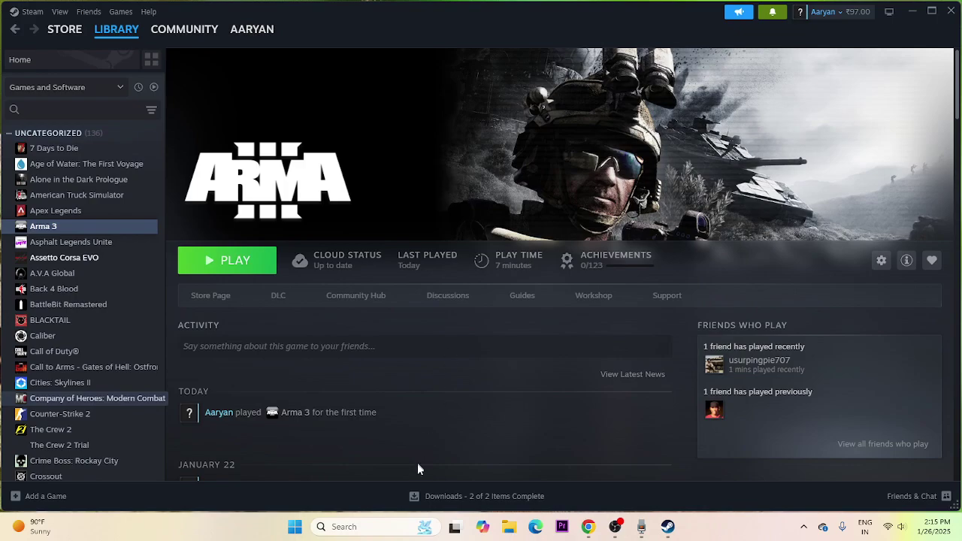
Search 'control' to open Control Panel, then go to System and Security > Windows Defender Firewall.
{"action": "left_click", "coordinate": [385, 526]}
{"action": "type", "text": "con"}
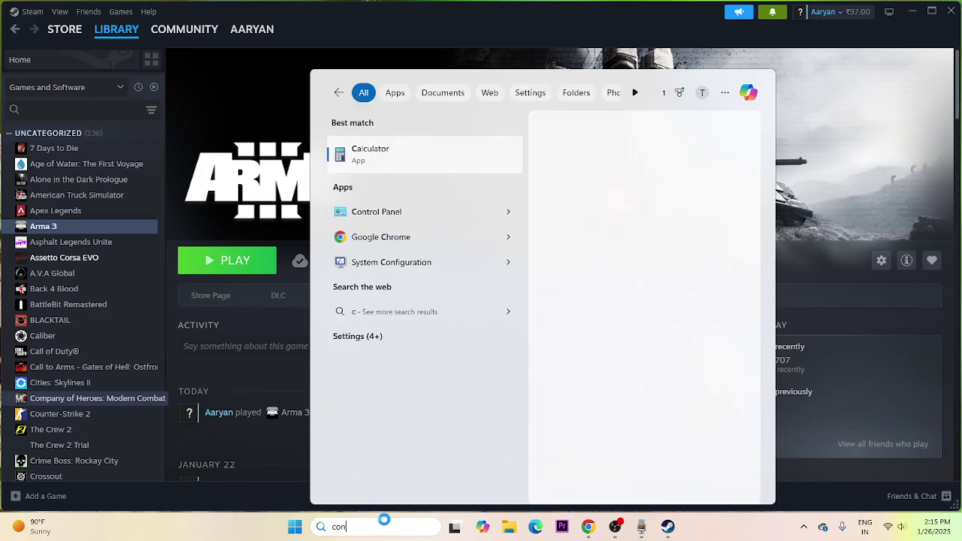
{"action": "type", "text": "trol"}
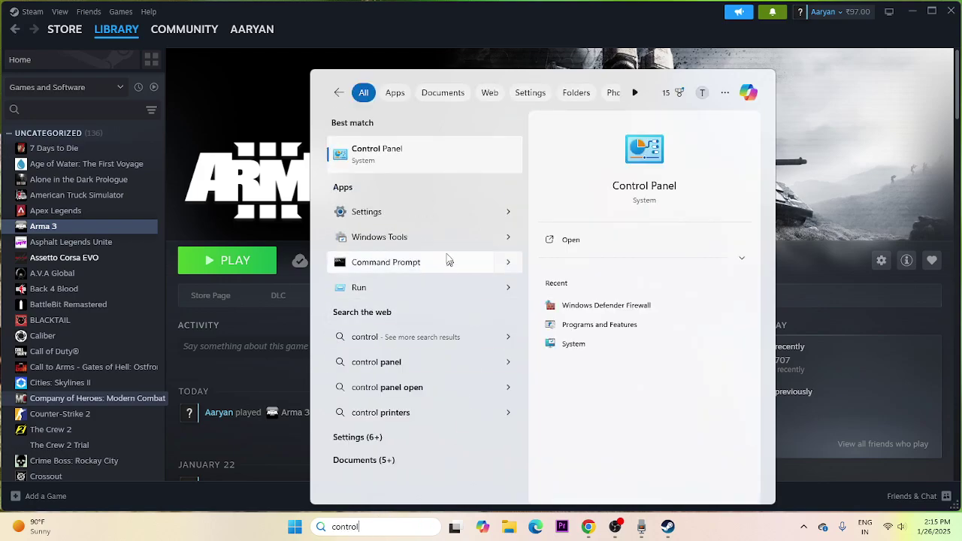
{"action": "left_click", "coordinate": [412, 150]}
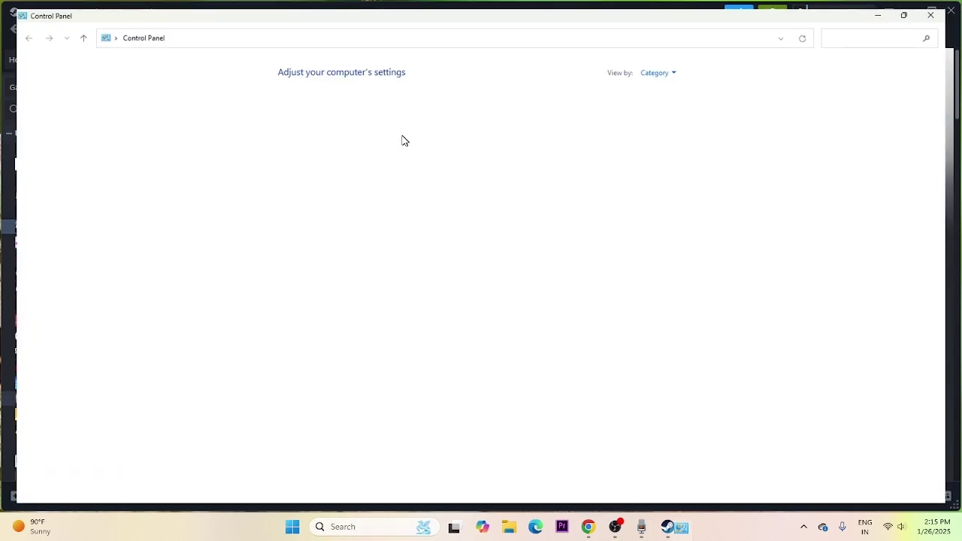
{"action": "left_click", "coordinate": [313, 97]}
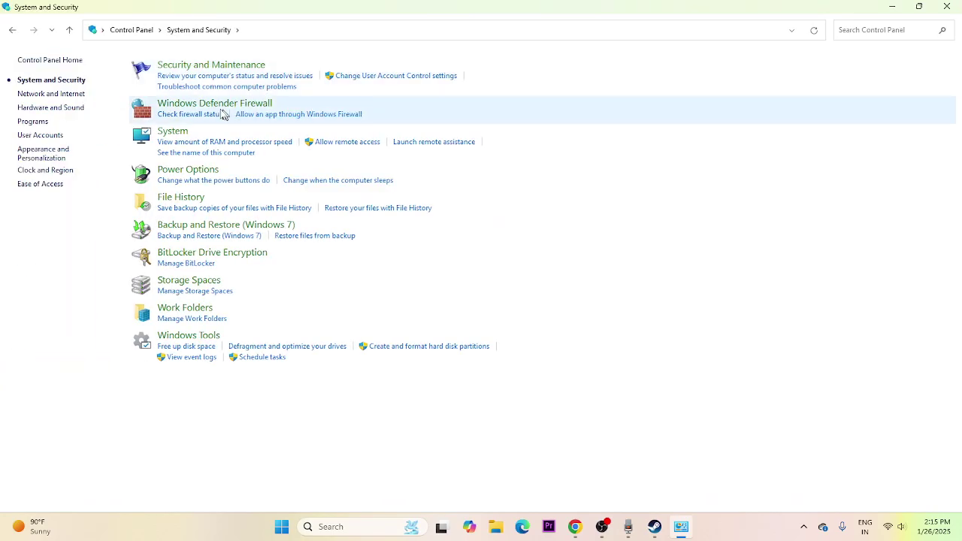
{"action": "left_click", "coordinate": [221, 105]}
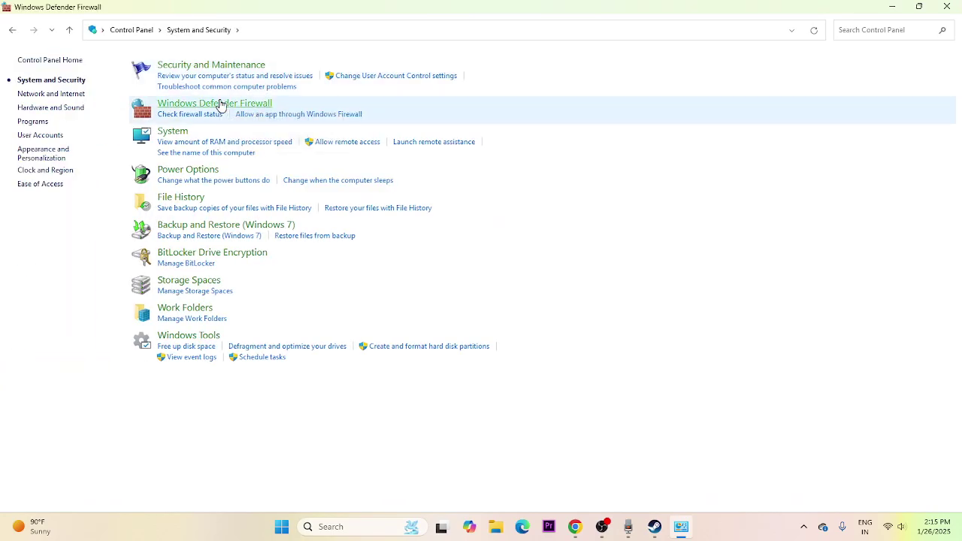
Open the firewall's Allowed apps list and scroll through the permitted entries.
{"action": "left_click", "coordinate": [36, 97]}
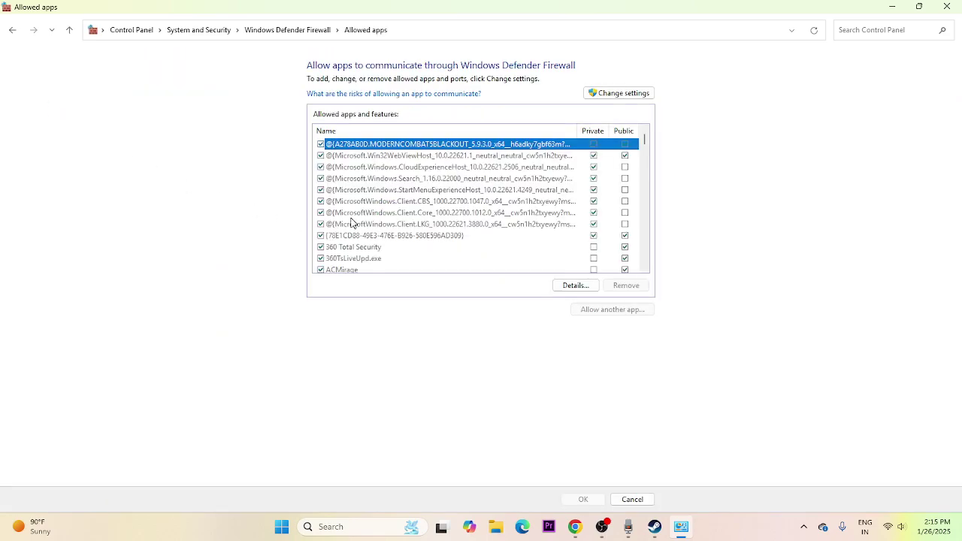
{"action": "scroll", "coordinate": [353, 221], "scroll_direction": "down", "scroll_amount": 5}
{"action": "scroll", "coordinate": [353, 222], "scroll_direction": "down", "scroll_amount": 4}
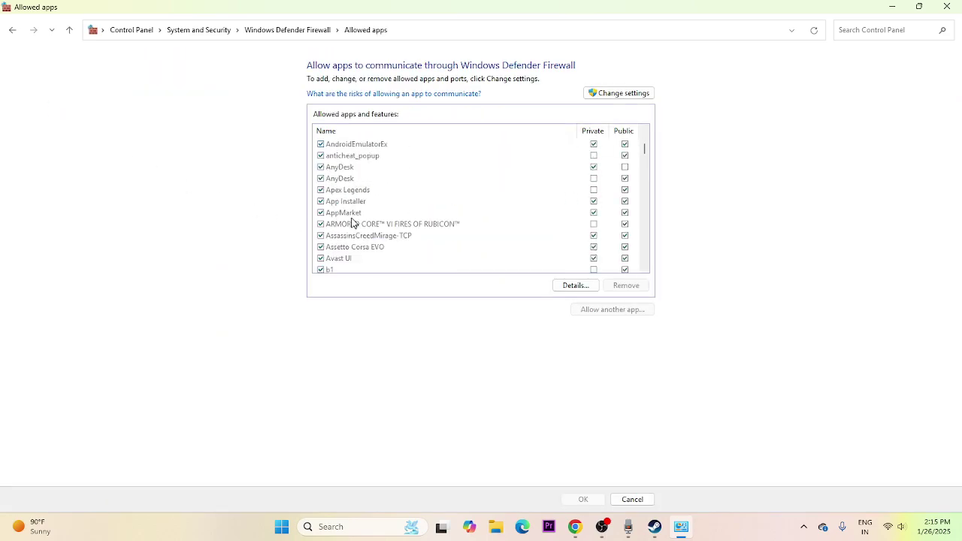
{"action": "scroll", "coordinate": [353, 223], "scroll_direction": "up", "scroll_amount": 5}
{"action": "scroll", "coordinate": [353, 223], "scroll_direction": "up", "scroll_amount": 3}
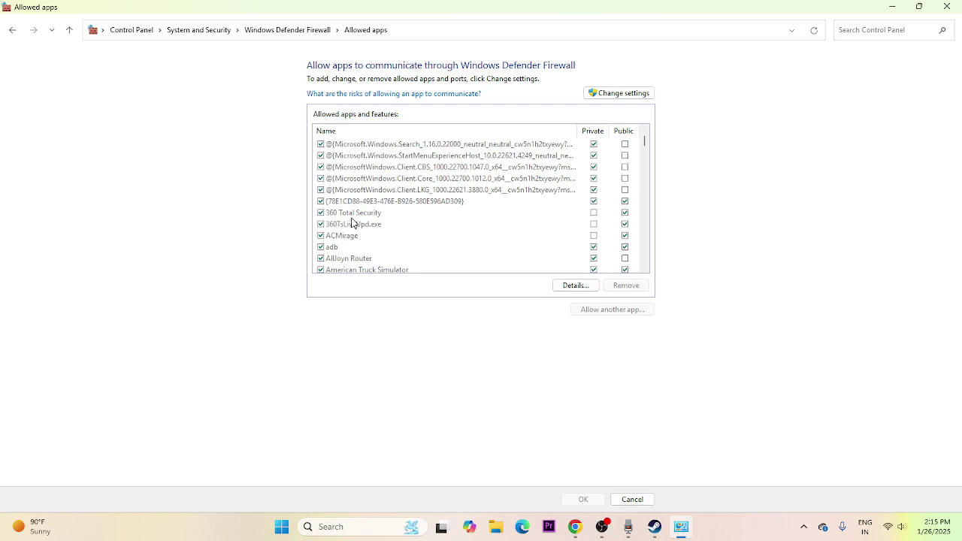
{"action": "scroll", "coordinate": [353, 222], "scroll_direction": "down", "scroll_amount": 4}
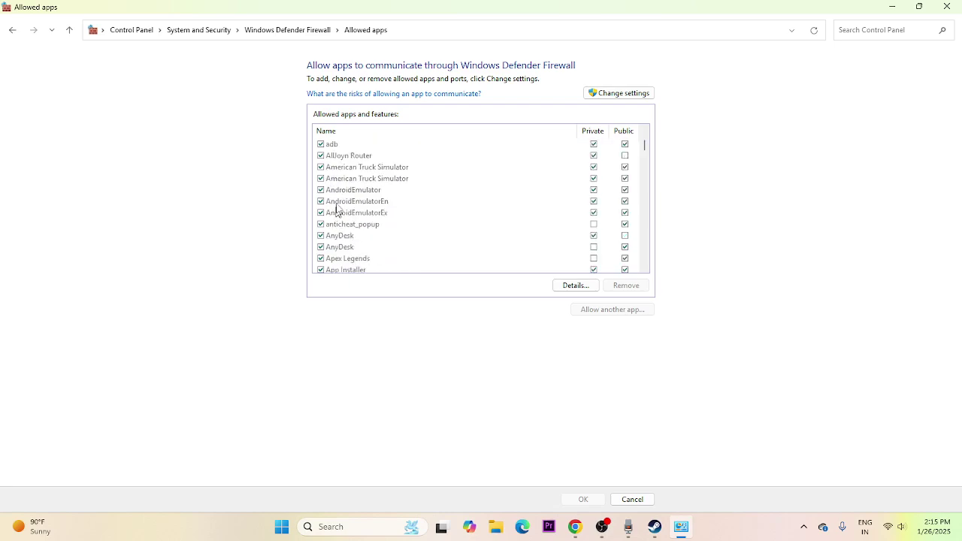
{"action": "scroll", "coordinate": [352, 178], "scroll_direction": "down", "scroll_amount": 1}
{"action": "scroll", "coordinate": [353, 204], "scroll_direction": "down", "scroll_amount": 5}
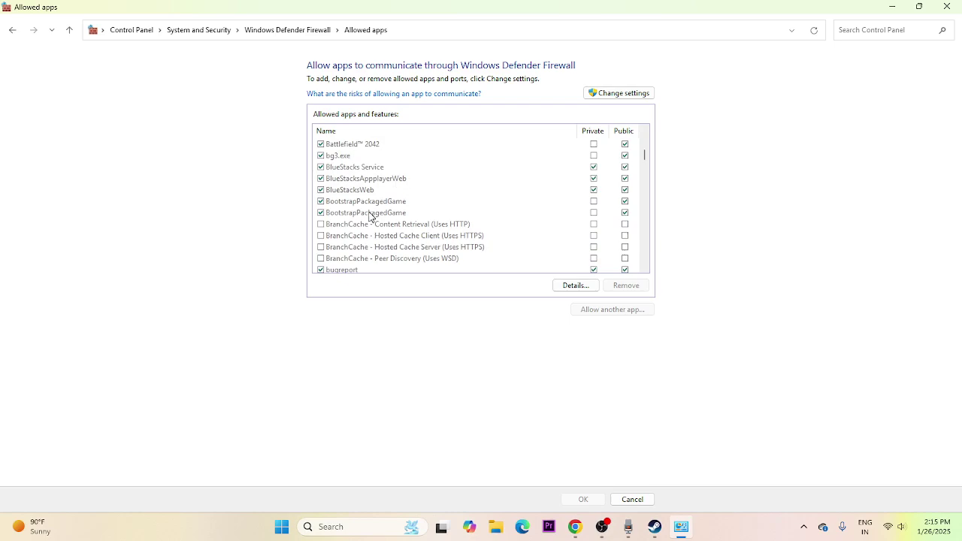
Start adding an app to the firewall and browse to D:\SteamLibrary\steamapps\common\Arma 3.
{"action": "left_click", "coordinate": [621, 94]}
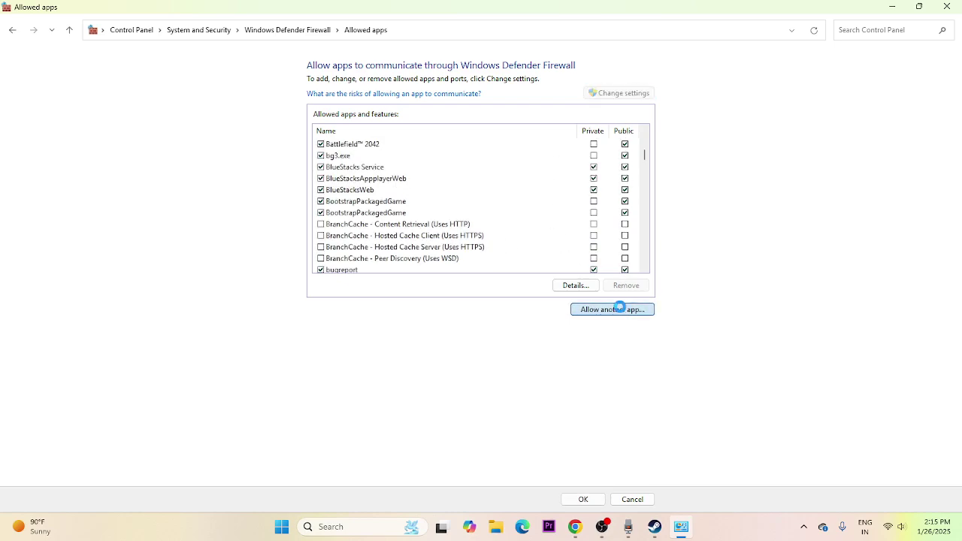
{"action": "left_click", "coordinate": [618, 308]}
{"action": "left_click", "coordinate": [568, 321]}
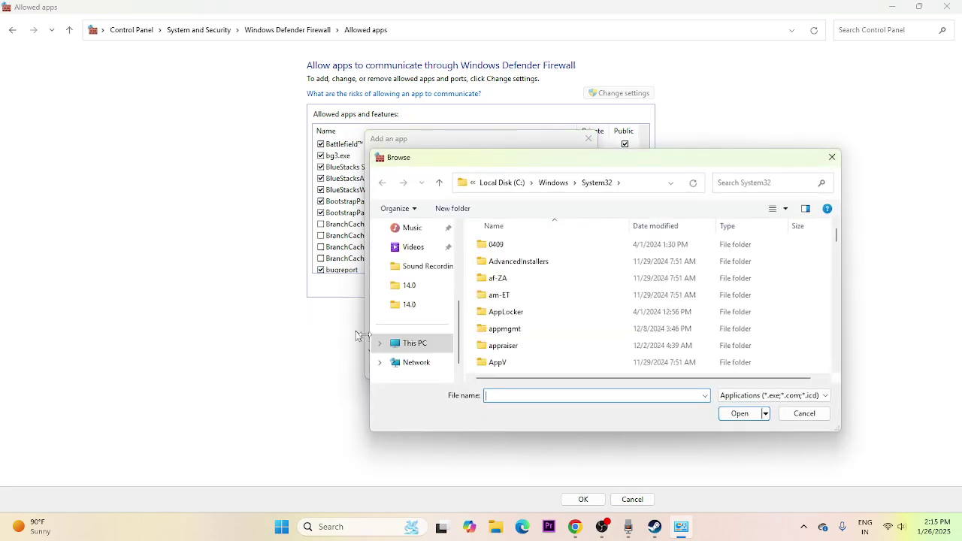
{"action": "left_click", "coordinate": [428, 330]}
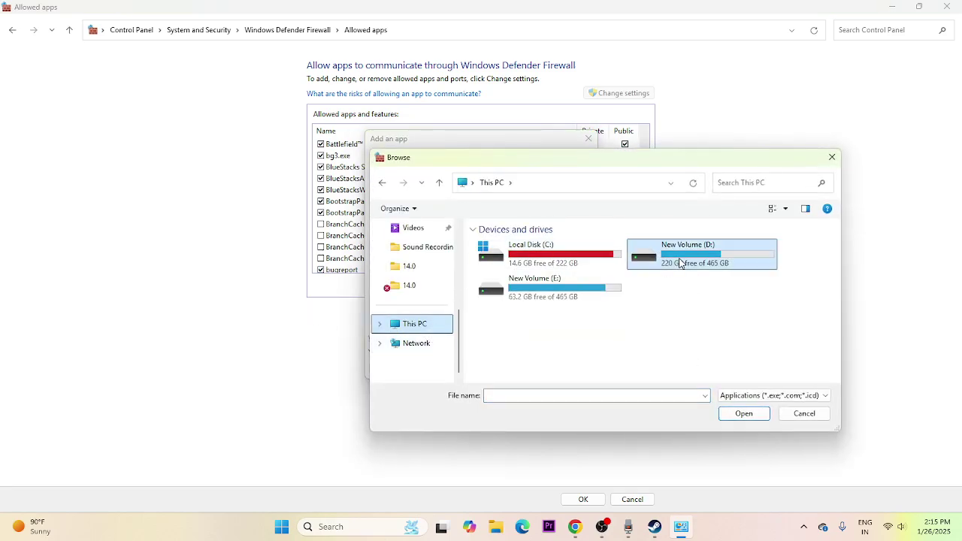
{"action": "double_click", "coordinate": [665, 257]}
{"action": "left_click", "coordinate": [510, 301]}
{"action": "double_click", "coordinate": [510, 300]}
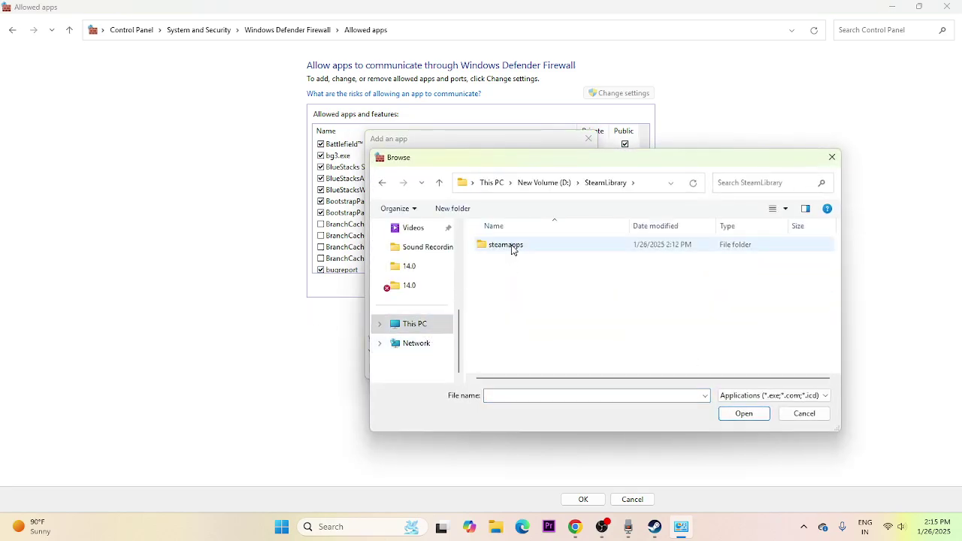
{"action": "double_click", "coordinate": [511, 247]}
{"action": "double_click", "coordinate": [511, 245]}
{"action": "double_click", "coordinate": [511, 248]}
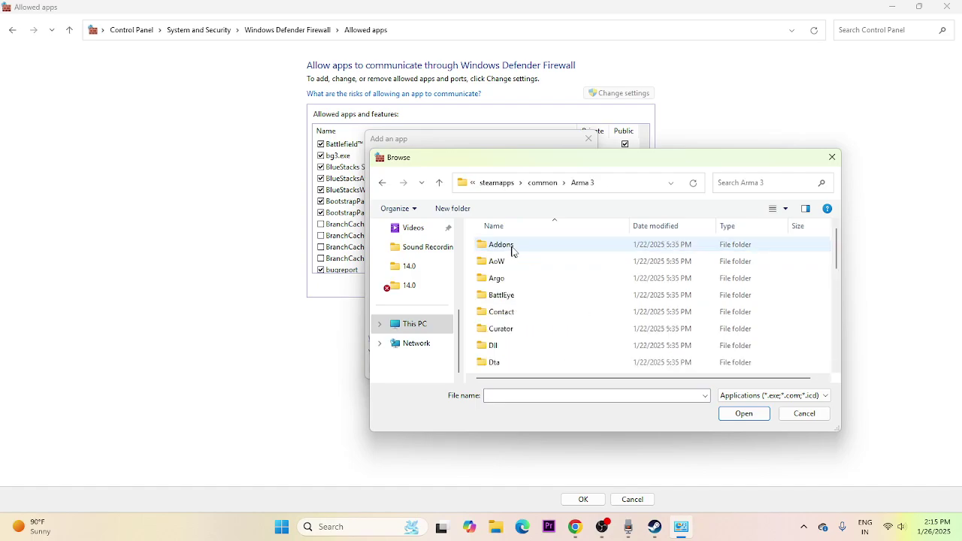
Add arma3 to the allowed apps, enable it on private networks, and confirm.
{"action": "scroll", "coordinate": [579, 285], "scroll_direction": "down", "scroll_amount": 3}
{"action": "scroll", "coordinate": [568, 289], "scroll_direction": "down", "scroll_amount": 2}
{"action": "scroll", "coordinate": [566, 292], "scroll_direction": "up", "scroll_amount": 1}
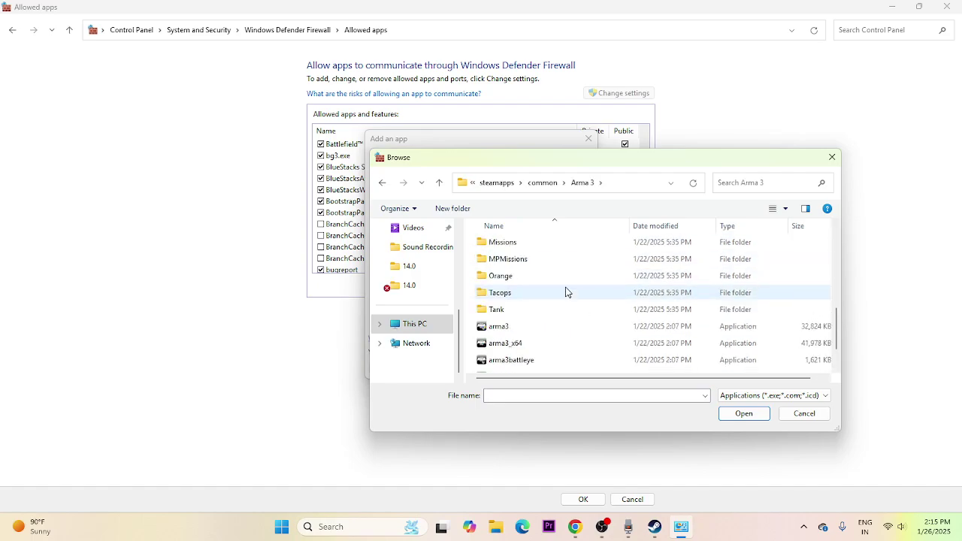
{"action": "left_click", "coordinate": [528, 344]}
{"action": "left_click", "coordinate": [532, 331]}
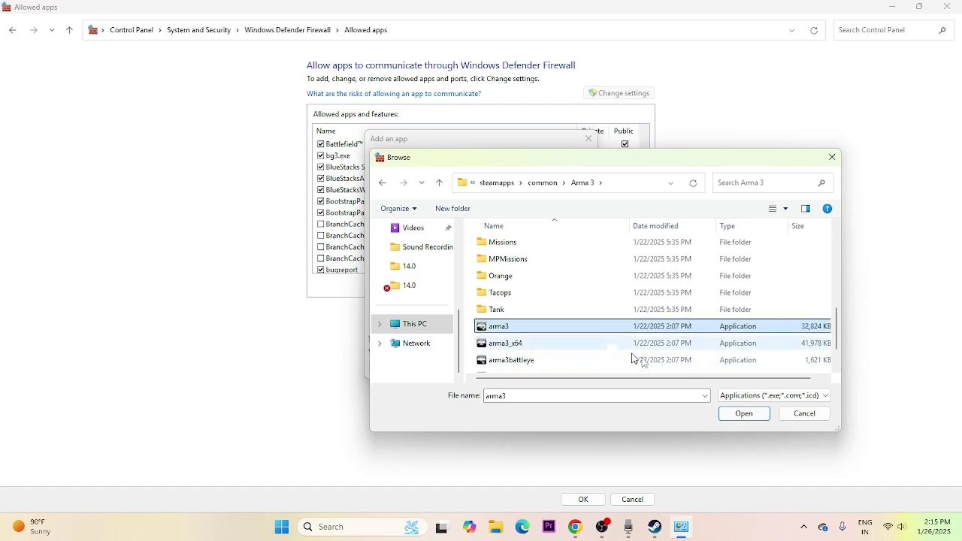
{"action": "left_click", "coordinate": [743, 414]}
{"action": "left_click", "coordinate": [522, 364]}
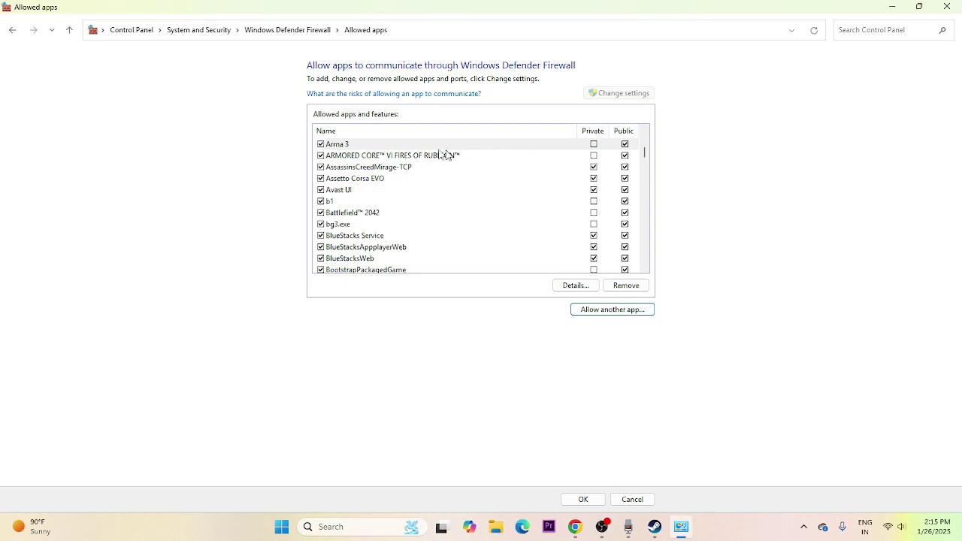
{"action": "left_click", "coordinate": [594, 144]}
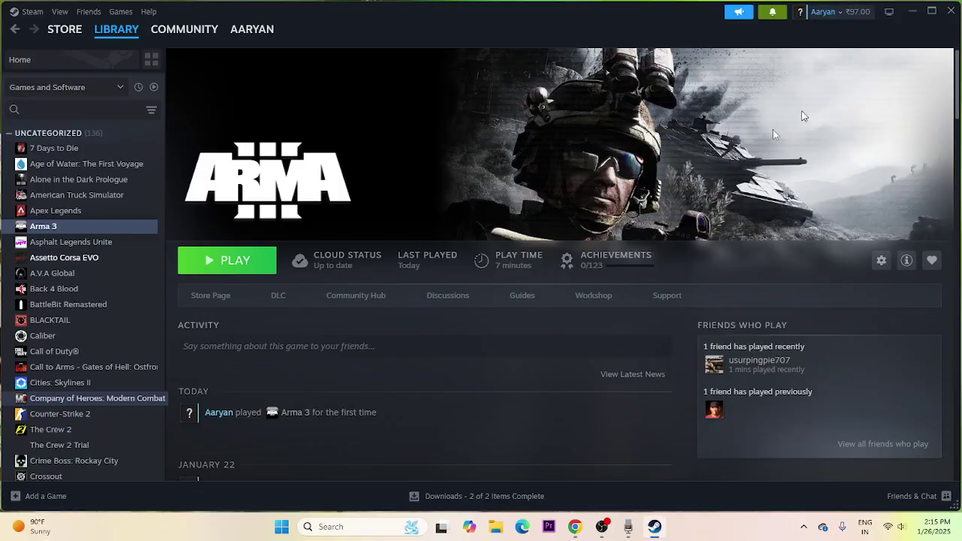
{"action": "left_click", "coordinate": [945, 7]}
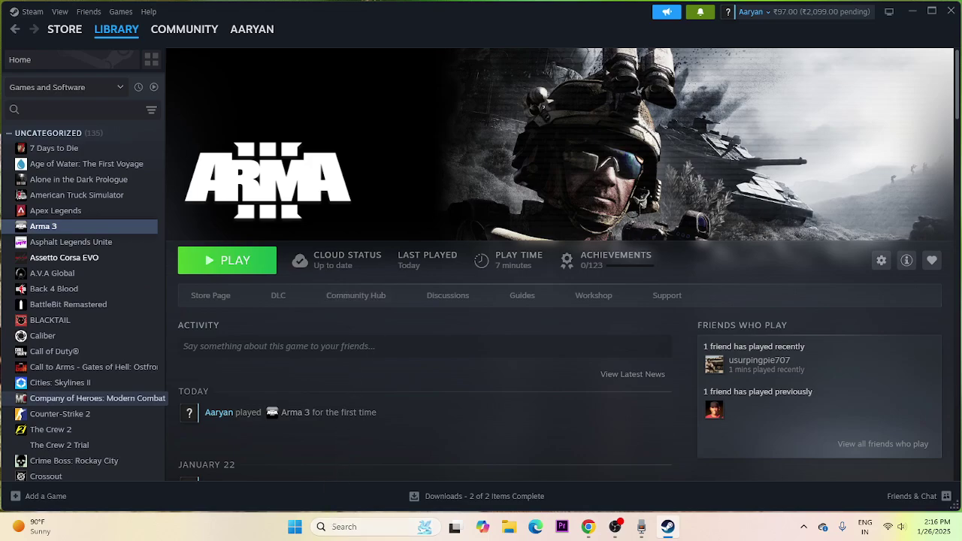
Search Windows for 'system' to find System Configuration.
{"action": "left_click", "coordinate": [333, 527]}
{"action": "type", "text": "system"}
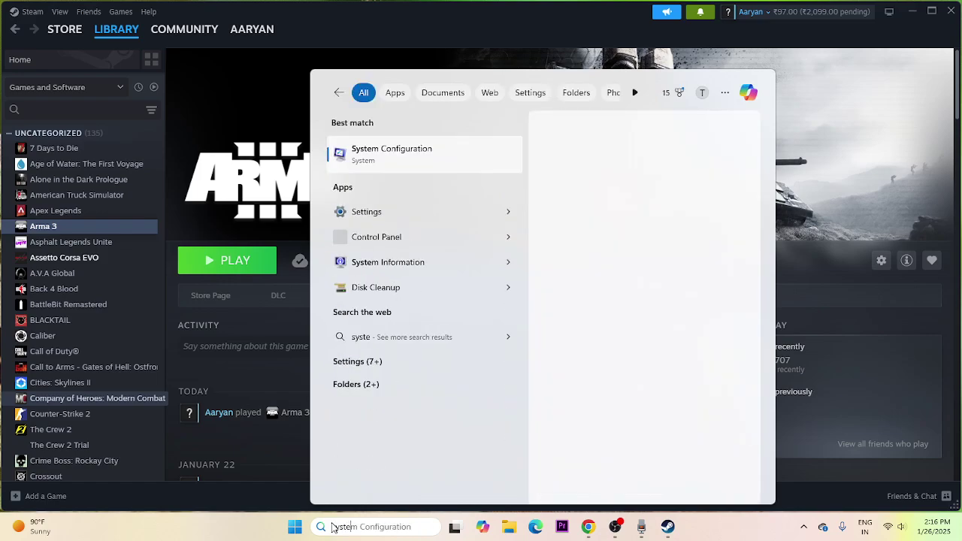
On System Configuration's Services tab, disable all and hide Microsoft services, apply, then skip the restart.
{"action": "left_click", "coordinate": [434, 169]}
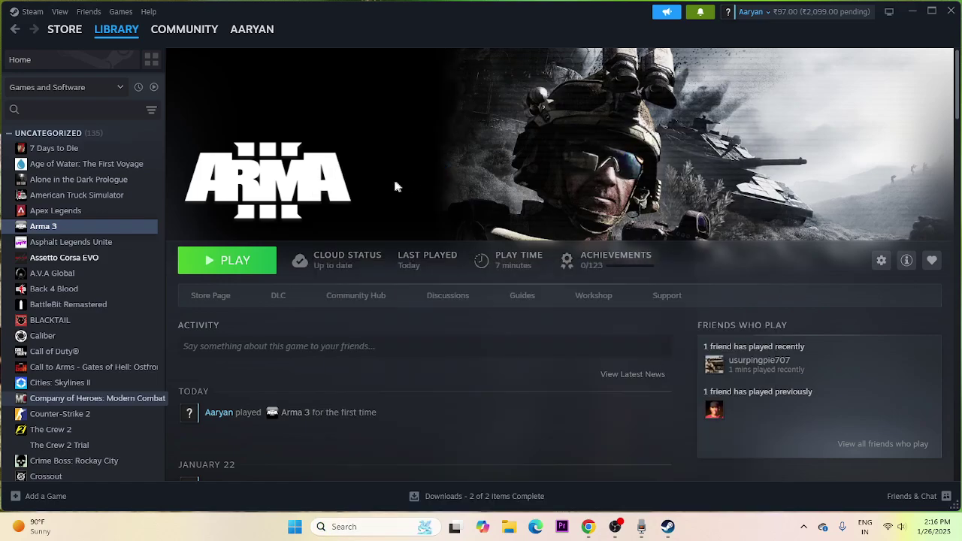
{"action": "left_click", "coordinate": [385, 168]}
{"action": "left_click", "coordinate": [610, 327]}
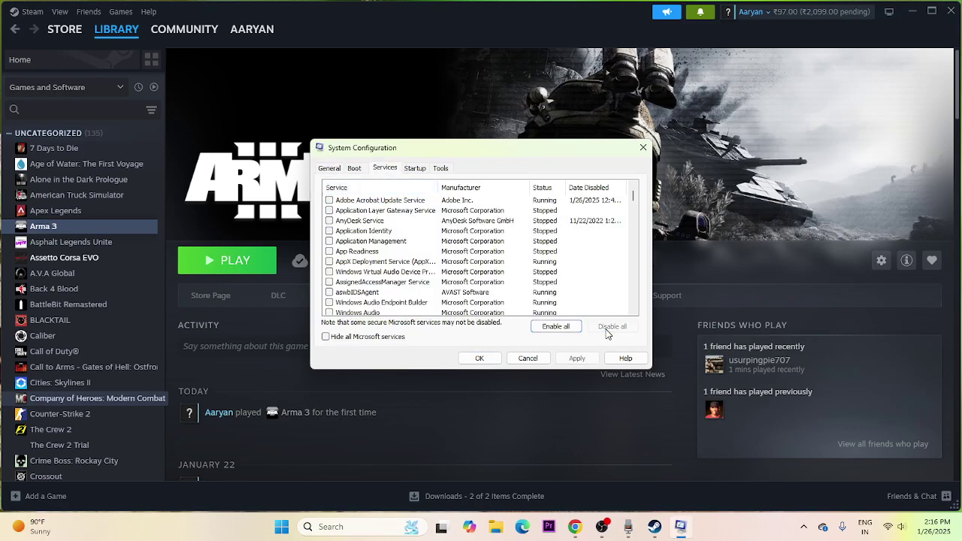
{"action": "left_click", "coordinate": [332, 340]}
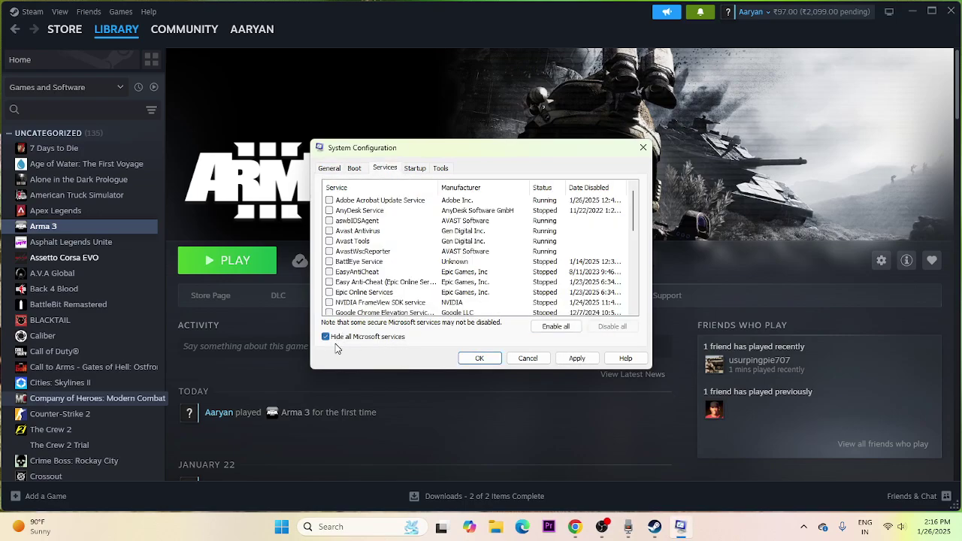
{"action": "left_click", "coordinate": [577, 359]}
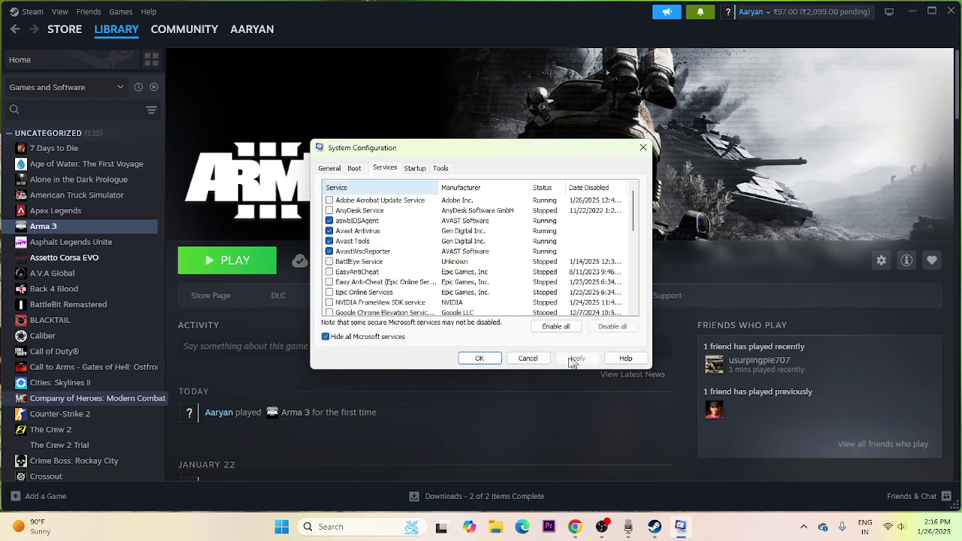
{"action": "left_click", "coordinate": [476, 358]}
{"action": "left_click", "coordinate": [574, 217]}
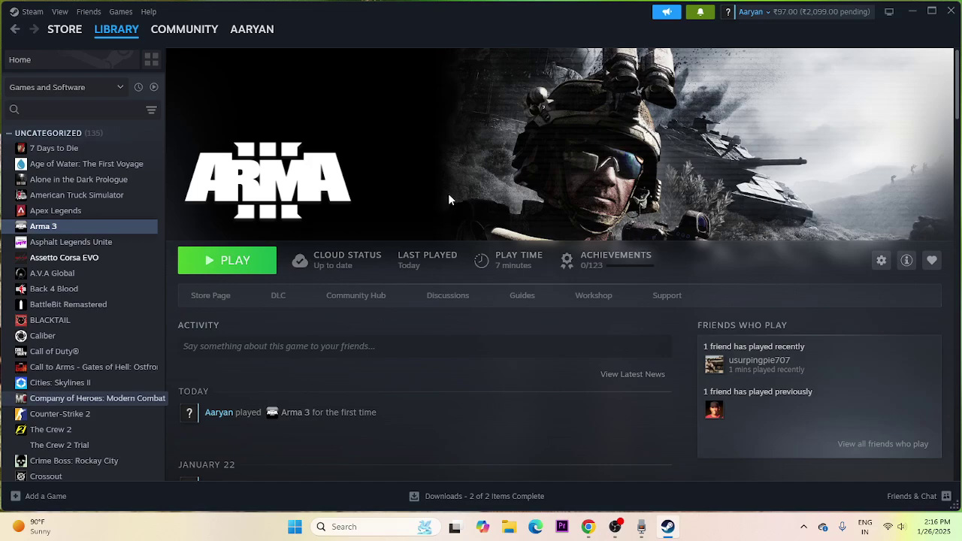
Turn off the Steam Overlay in Arma 3's Steam properties.
{"action": "right_click", "coordinate": [41, 228]}
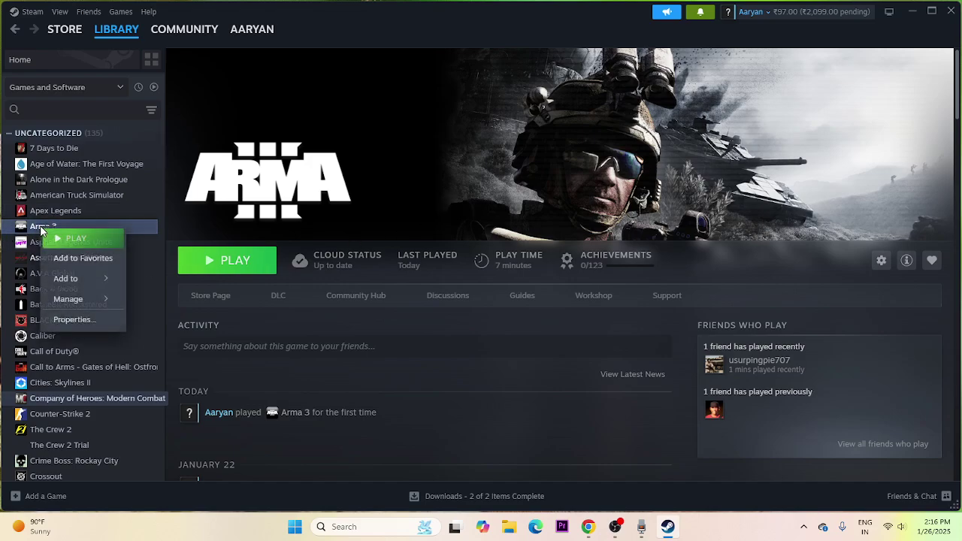
{"action": "left_click", "coordinate": [74, 319]}
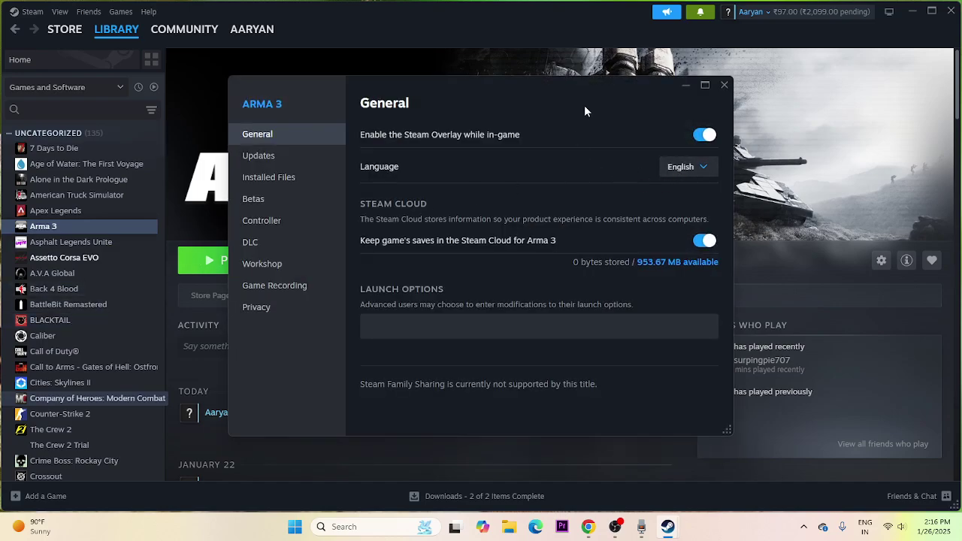
{"action": "left_click_drag", "start_coordinate": [584, 111], "coordinate": [667, 134]}
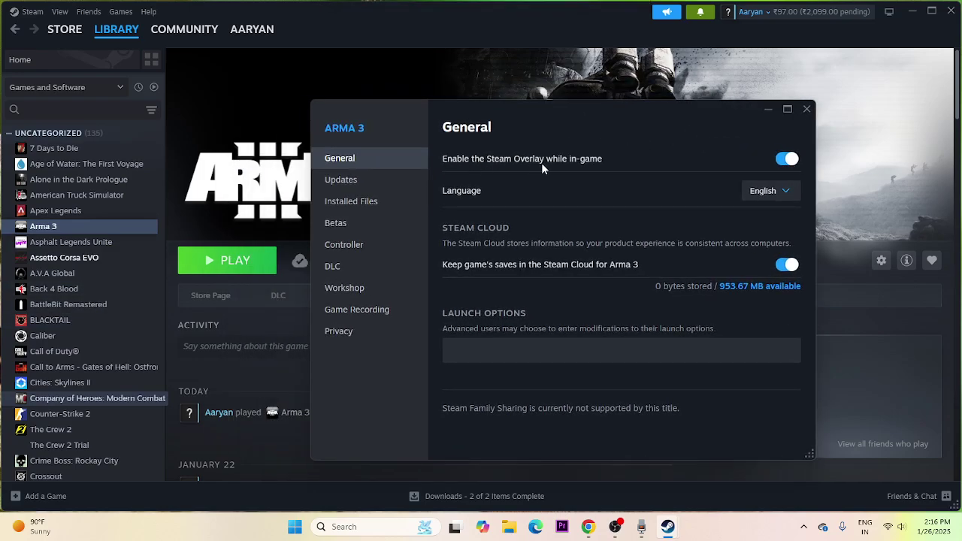
{"action": "left_click", "coordinate": [786, 159]}
Enter a -d3d11 launch option, then clear the field entirely and close the properties.
{"action": "left_click", "coordinate": [506, 351]}
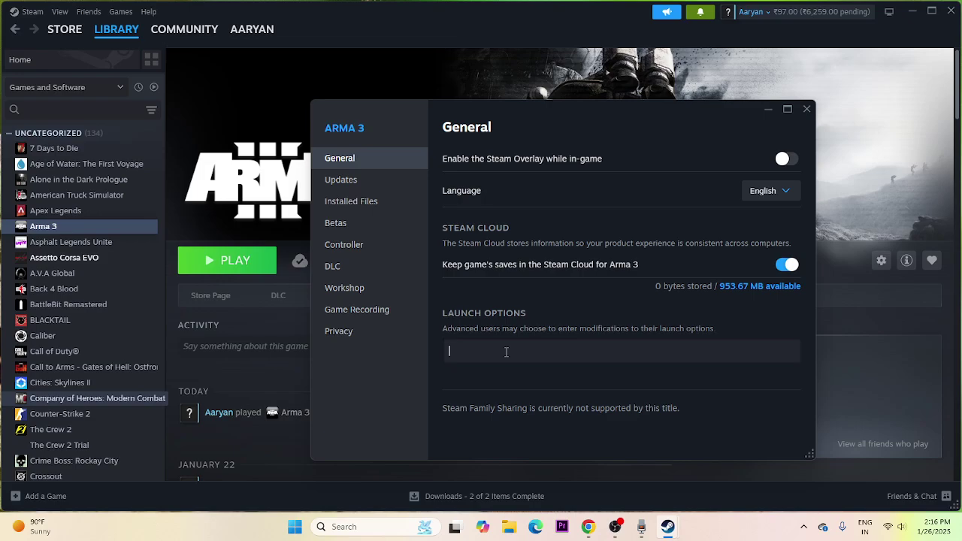
{"action": "type", "text": "-dx11"}
{"action": "key", "text": "BackSpace"}
{"action": "type", "text": "2"}
{"action": "key", "text": "BackSpace"}
{"action": "key", "text": "BackSpace"}
{"action": "key", "text": "BackSpace"}
{"action": "type", "text": "3d11"}
{"action": "left_click_drag", "start_coordinate": [505, 352], "coordinate": [453, 349]}
{"action": "key", "text": "BackSpace"}
{"action": "key", "text": "BackSpace"}
{"action": "left_click", "coordinate": [806, 109]}
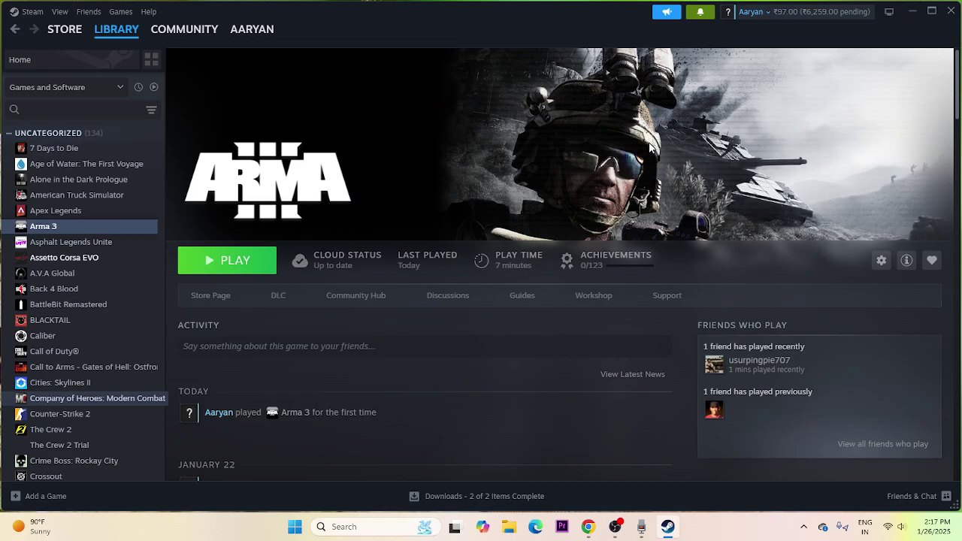
Open Task Manager maximized, end the Gaming Services task, and close it.
{"action": "right_click", "coordinate": [296, 527]}
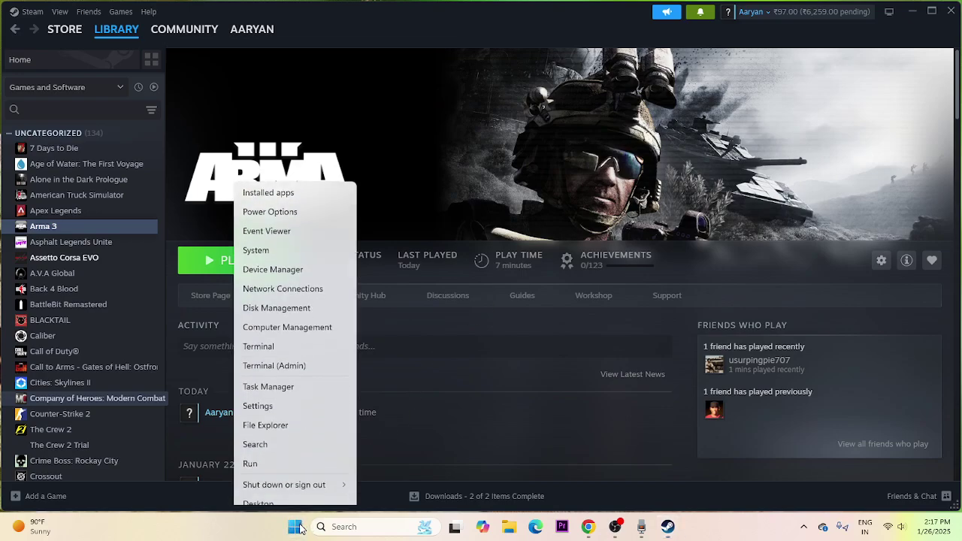
{"action": "left_click", "coordinate": [295, 381]}
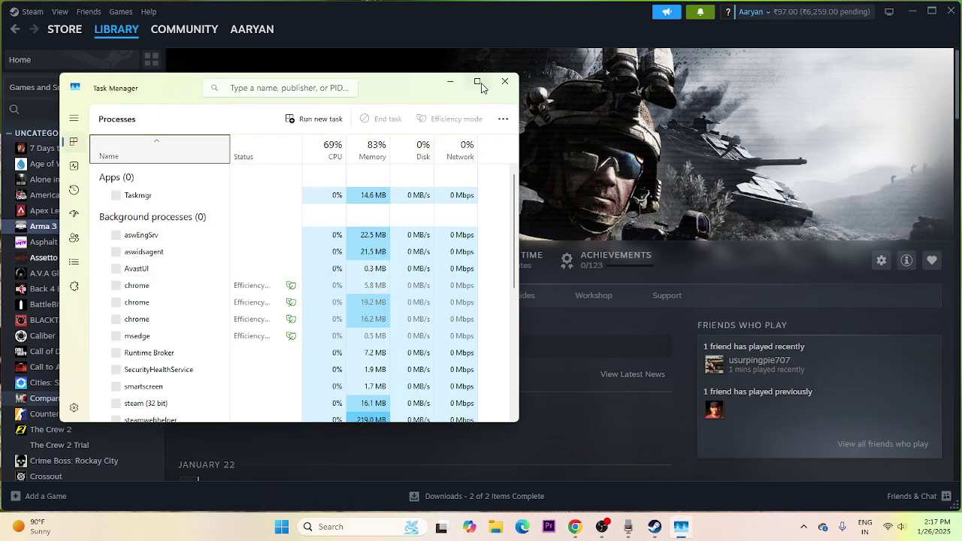
{"action": "left_click", "coordinate": [477, 80]}
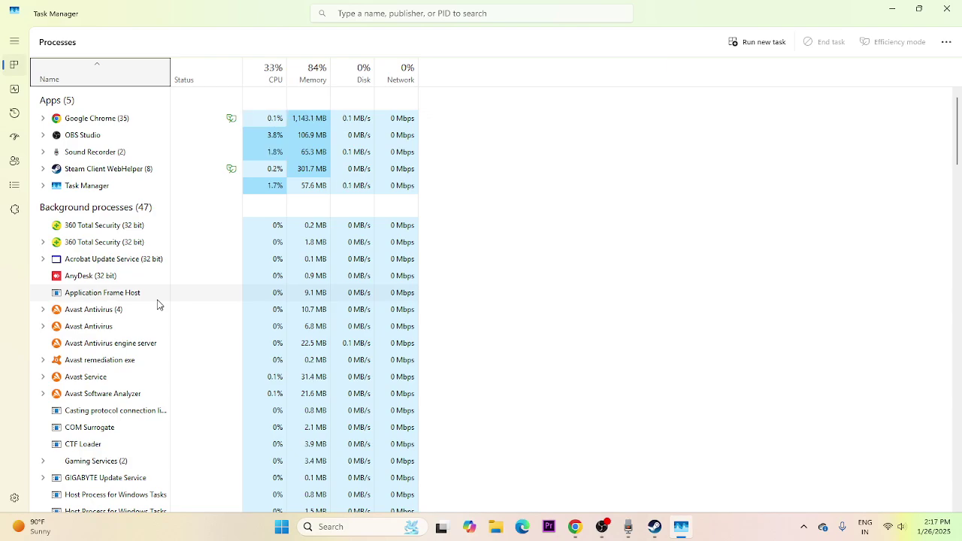
{"action": "scroll", "coordinate": [158, 304], "scroll_direction": "down", "scroll_amount": 3}
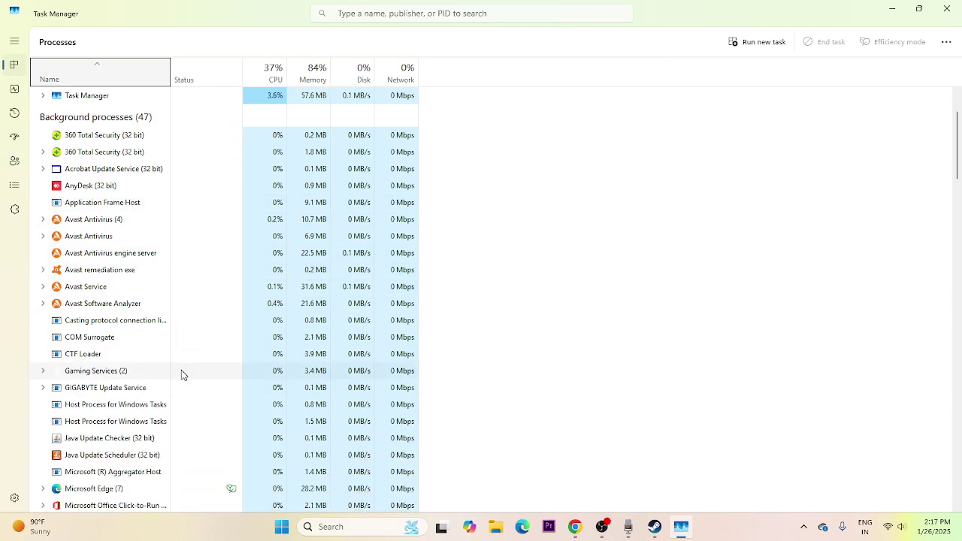
{"action": "scroll", "coordinate": [181, 370], "scroll_direction": "up", "scroll_amount": 1}
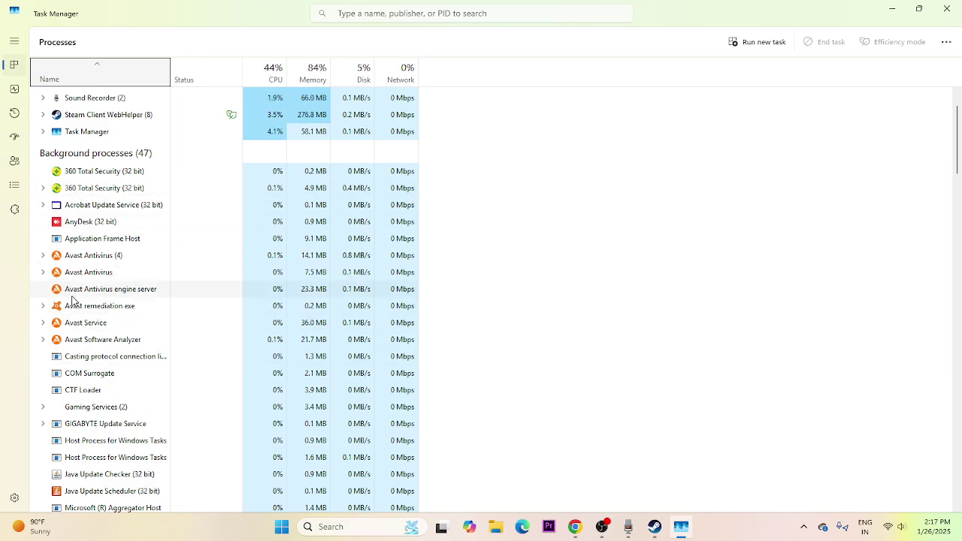
{"action": "right_click", "coordinate": [100, 406]}
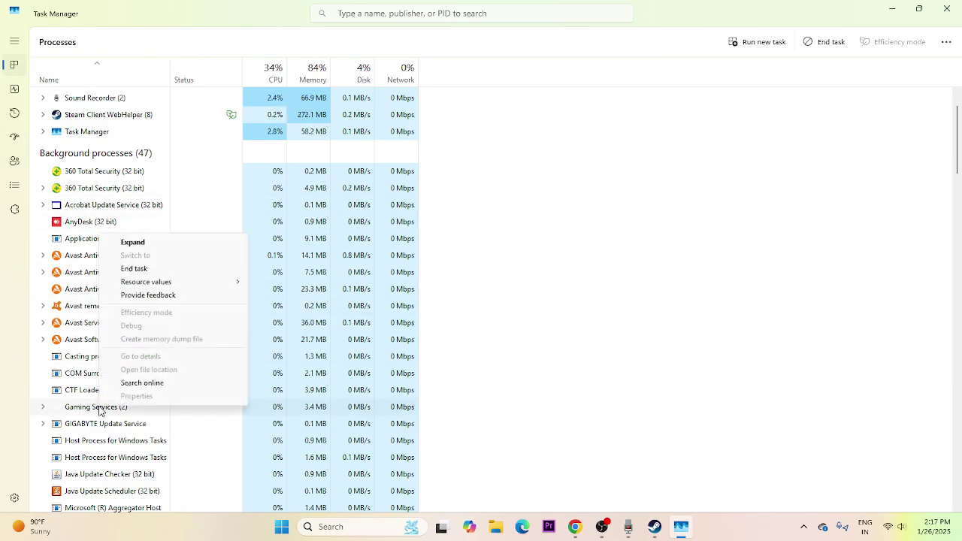
{"action": "left_click", "coordinate": [139, 268]}
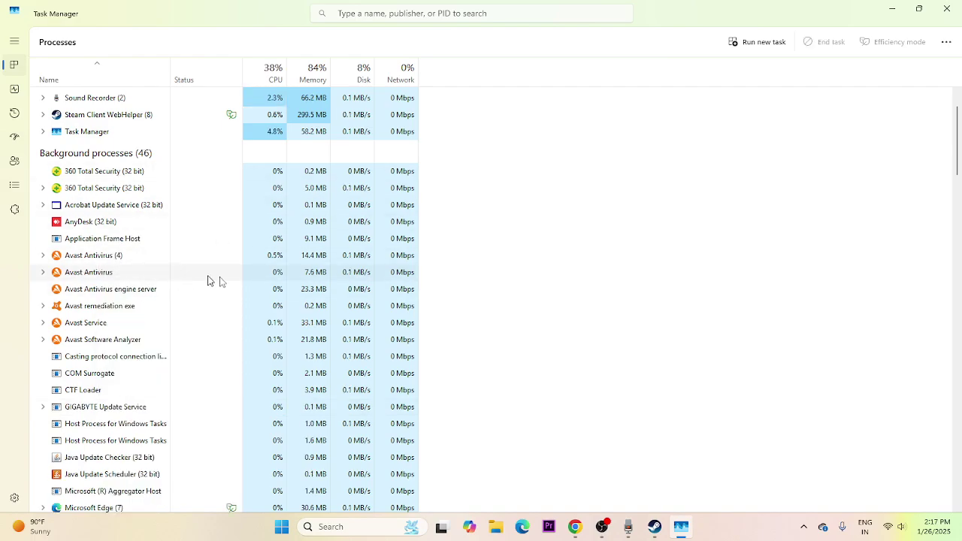
{"action": "left_click", "coordinate": [946, 8]}
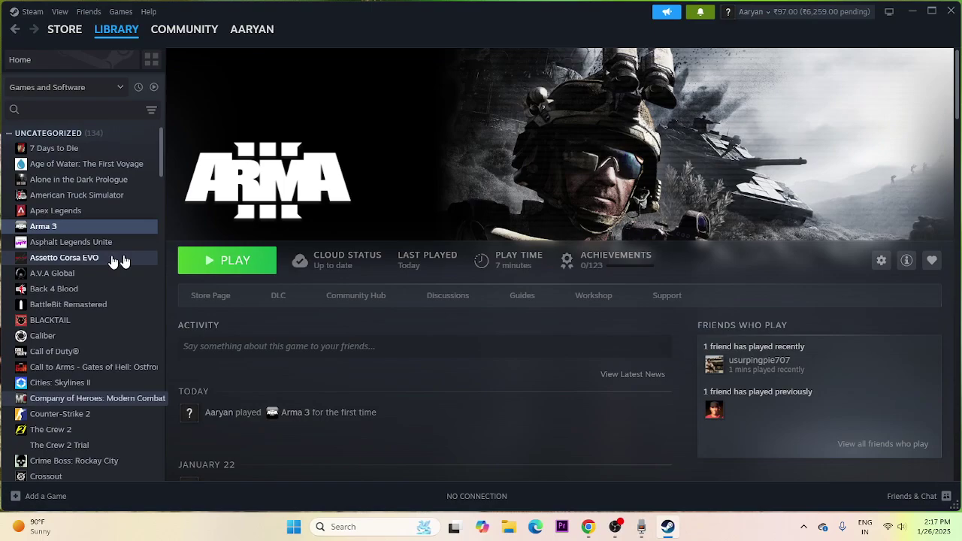